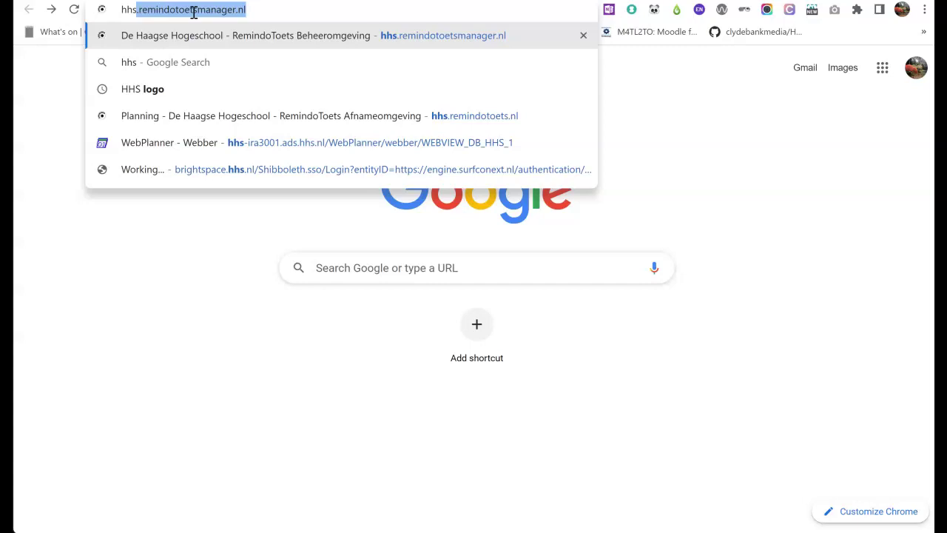
Step: Go to hhs.remindotoetsmanager.nl and open the HHs question bank in the Questions section
{"action": "left_click", "coordinate": [296, 27]}
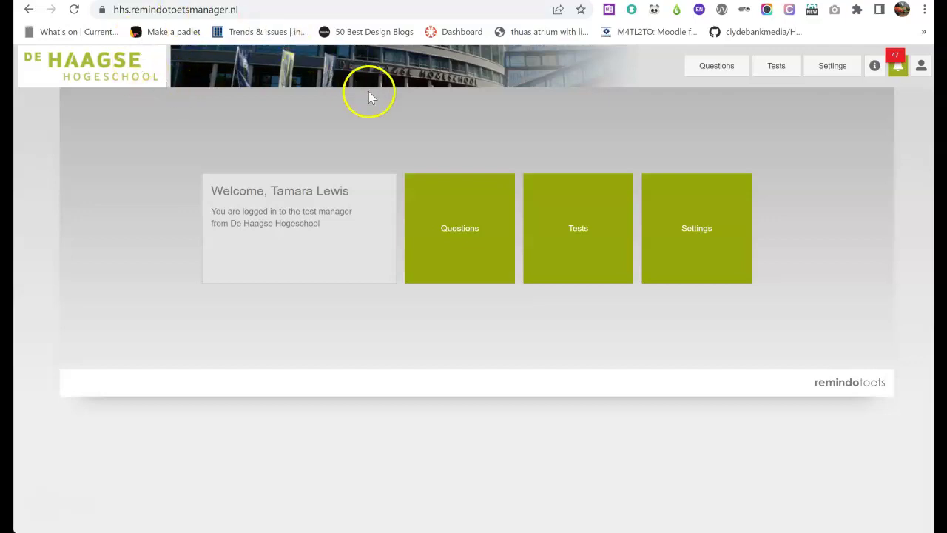
{"action": "left_click", "coordinate": [449, 234]}
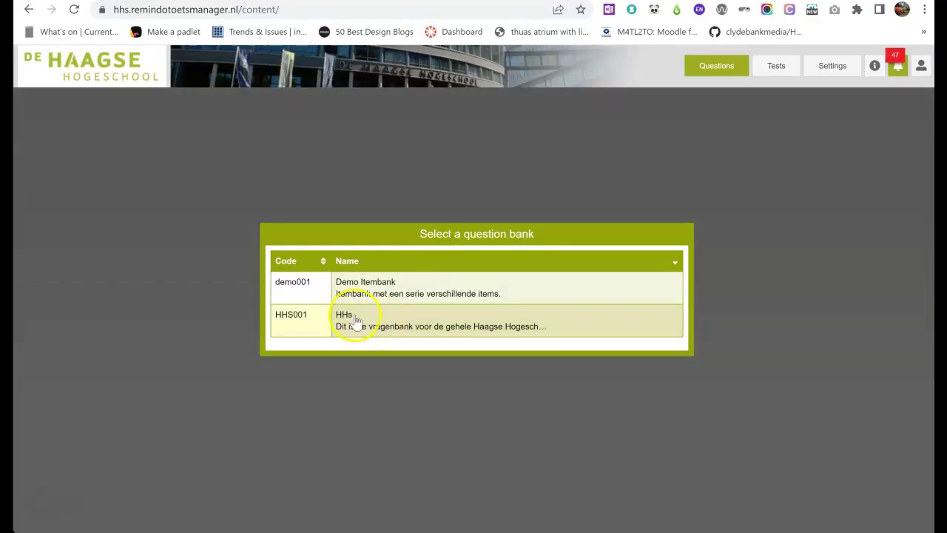
{"action": "left_click", "coordinate": [361, 326]}
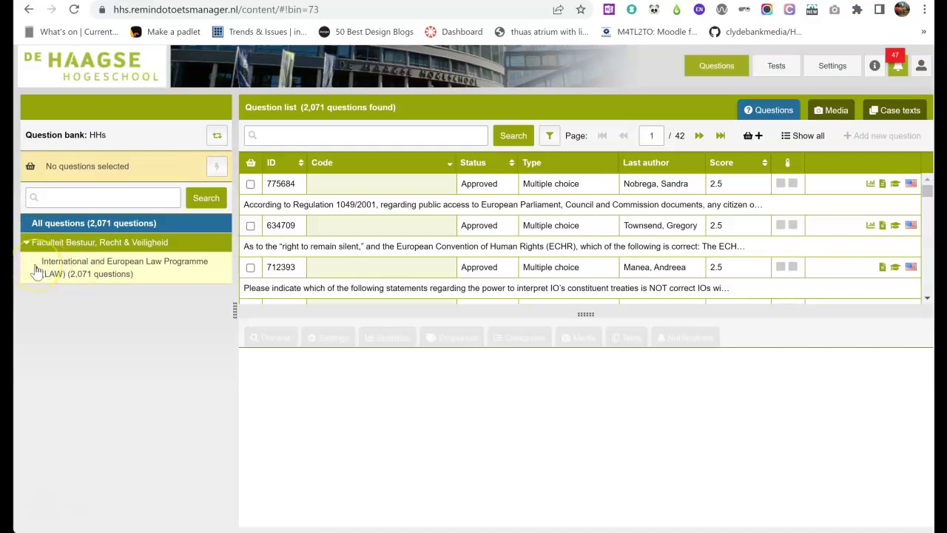
Step: Under the International and European Law Programme, expand Introduction to Remindo Training and select the category "Create a test in Remindo under the Remindo Tests Tab"
{"action": "left_click", "coordinate": [35, 270]}
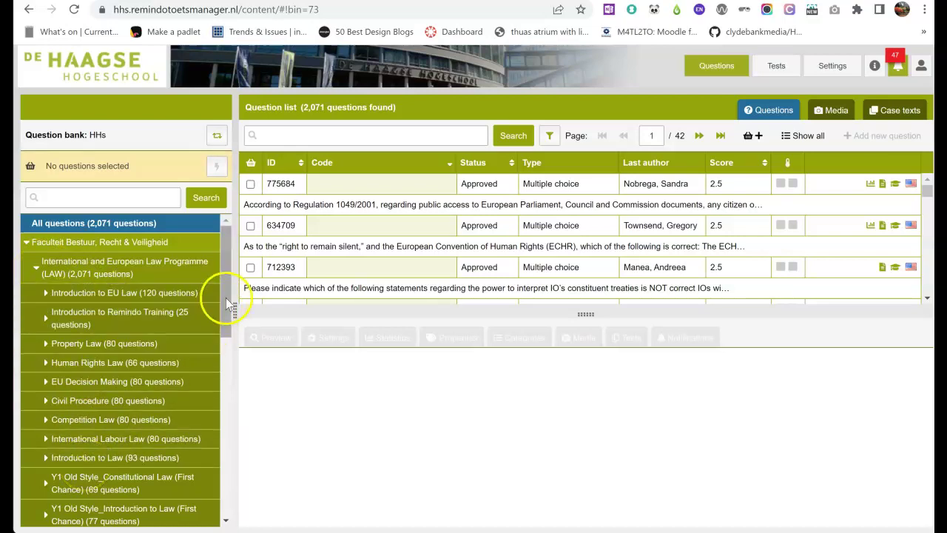
{"action": "left_click_drag", "start_coordinate": [226, 298], "coordinate": [228, 313]}
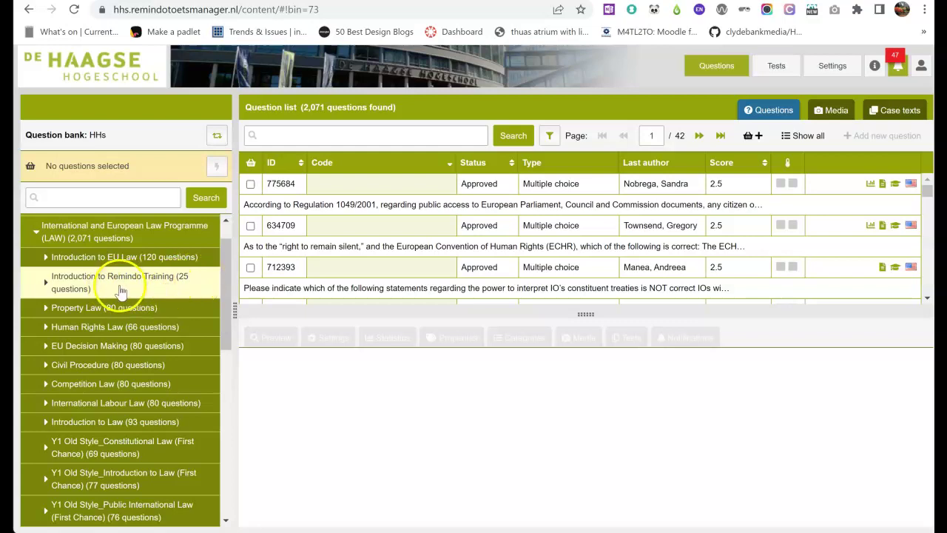
{"action": "left_click", "coordinate": [45, 282]}
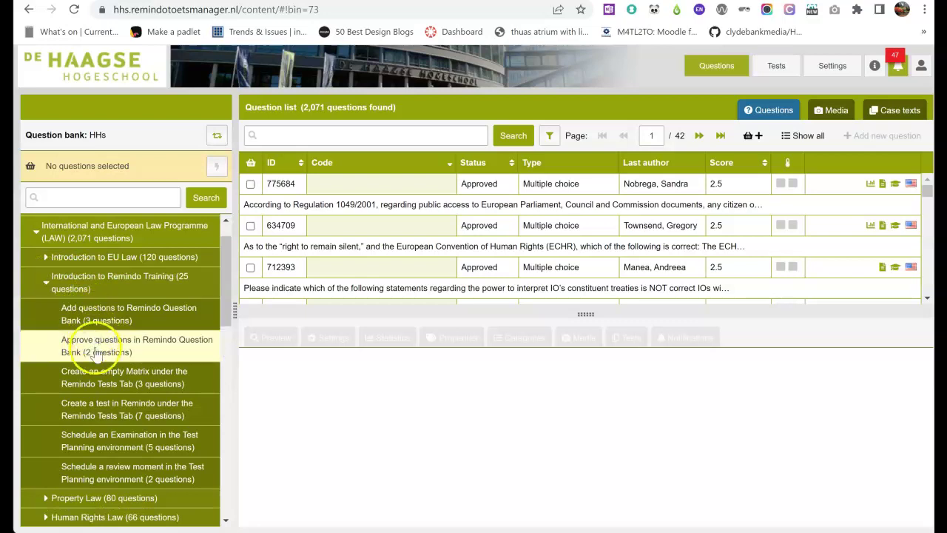
{"action": "left_click_drag", "start_coordinate": [227, 297], "coordinate": [228, 313]}
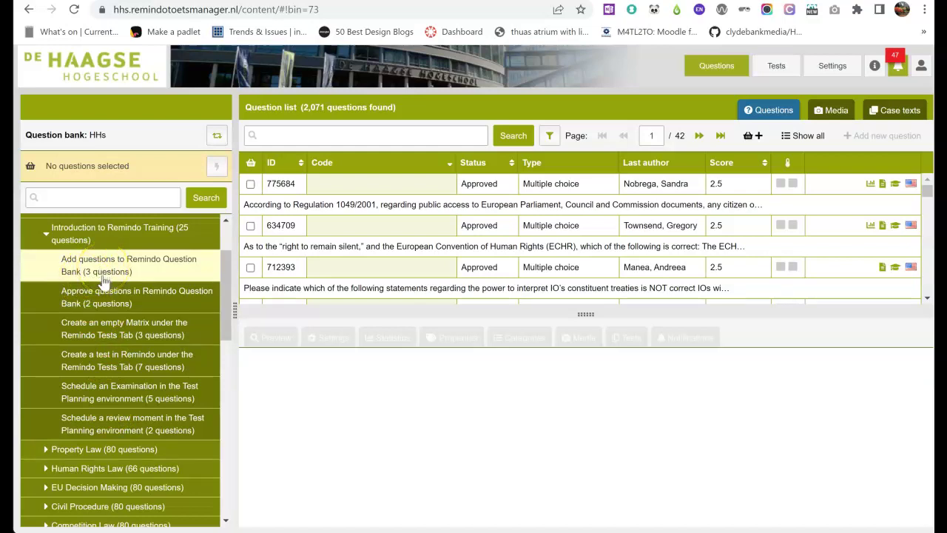
{"action": "left_click", "coordinate": [107, 362]}
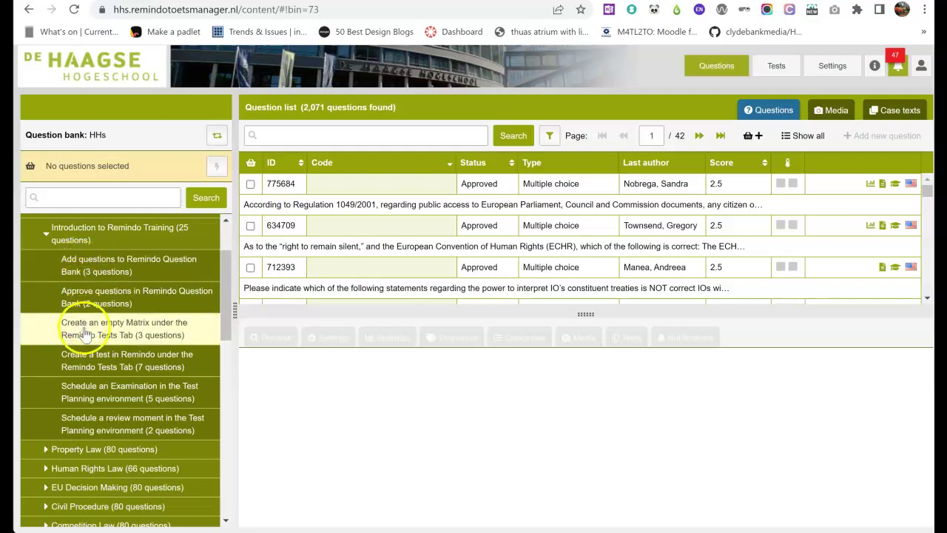
{"action": "left_click", "coordinate": [88, 361]}
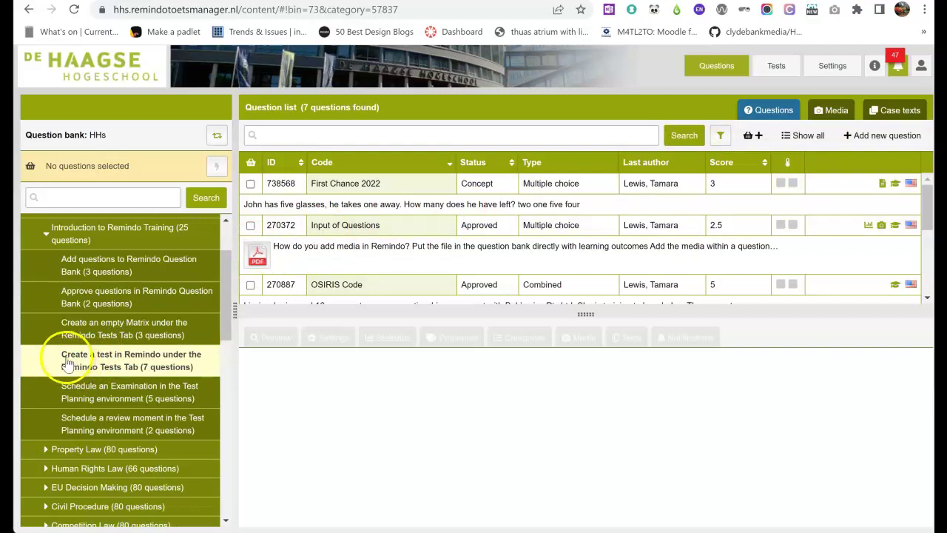
{"action": "left_click", "coordinate": [157, 368]}
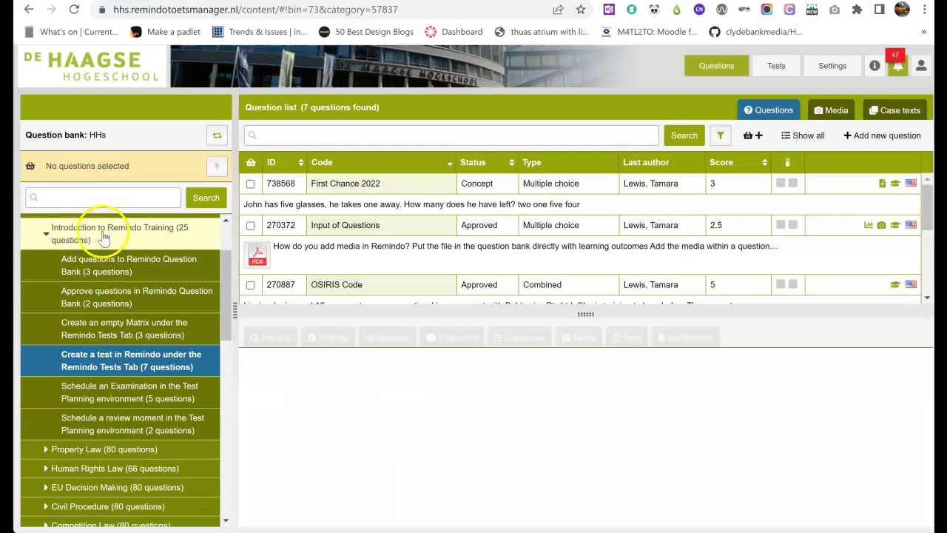
{"action": "left_click", "coordinate": [117, 363]}
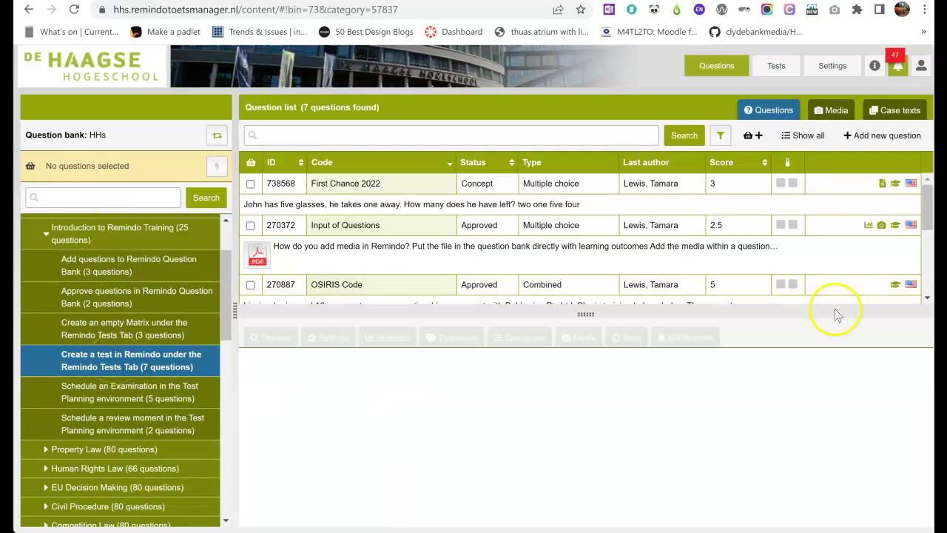
Step: Add a new multiple choice question to the category with the code "May 2022 Q3"
{"action": "left_click", "coordinate": [887, 135]}
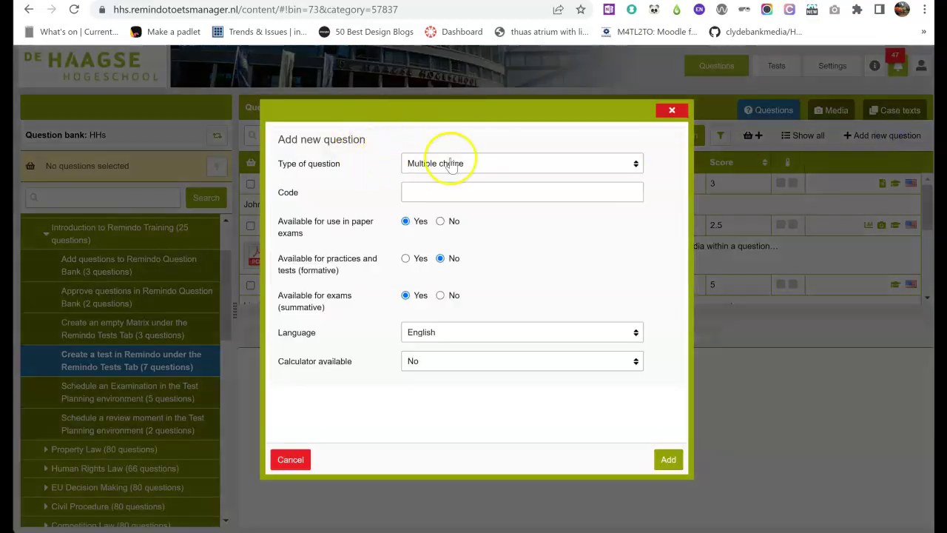
{"action": "left_click", "coordinate": [634, 164]}
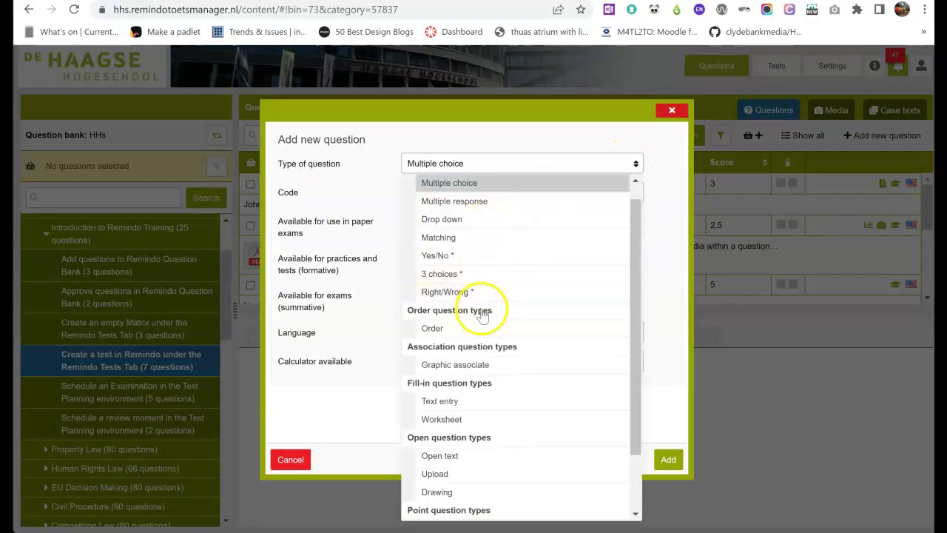
{"action": "left_click", "coordinate": [544, 166]}
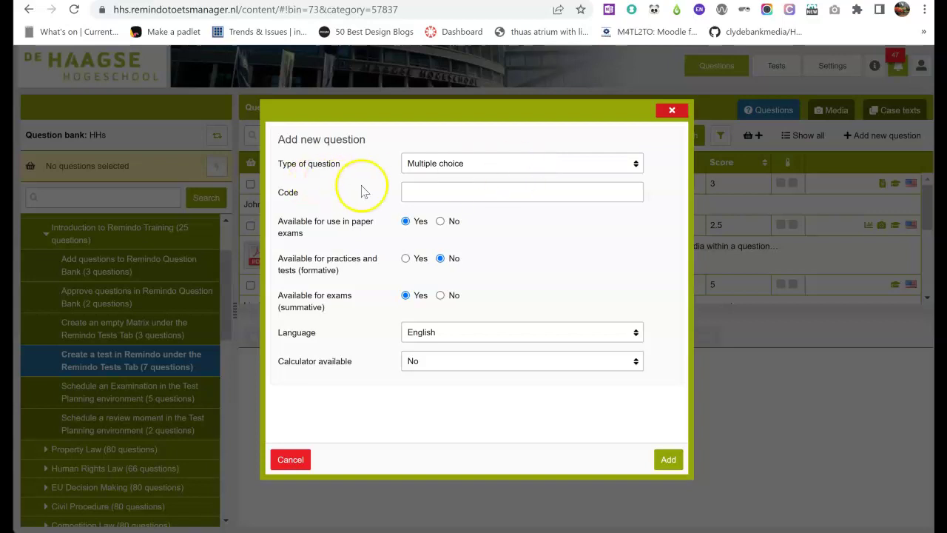
{"action": "left_click", "coordinate": [417, 191]}
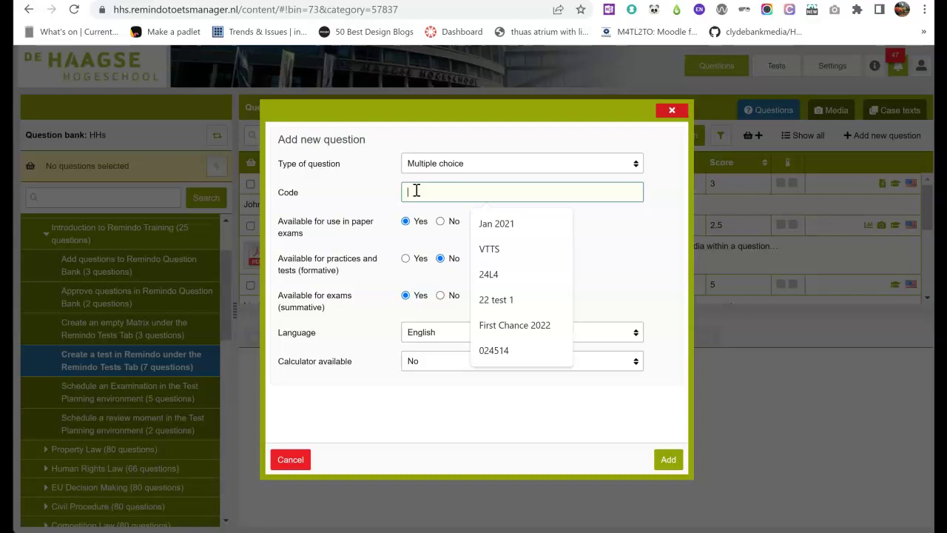
{"action": "left_click", "coordinate": [423, 191]}
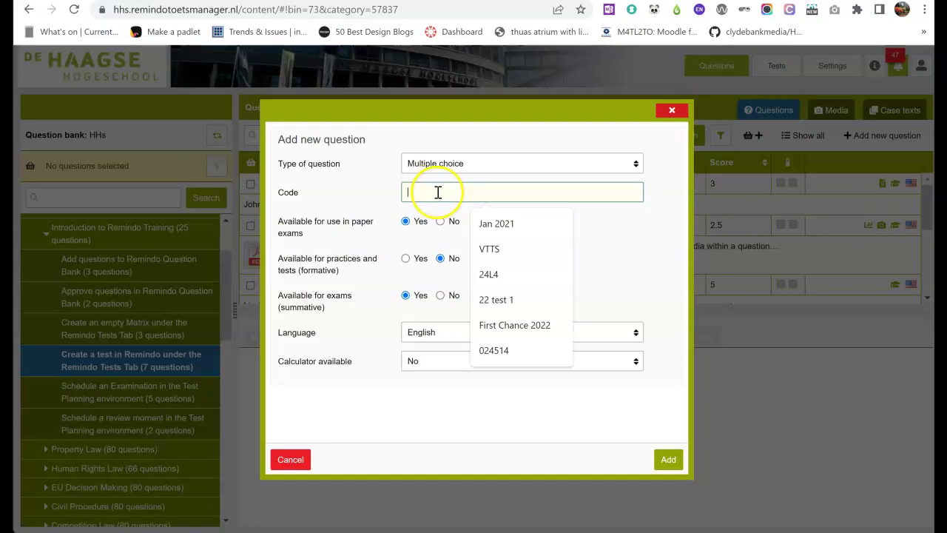
{"action": "type", "text": "May 2022 Q3"}
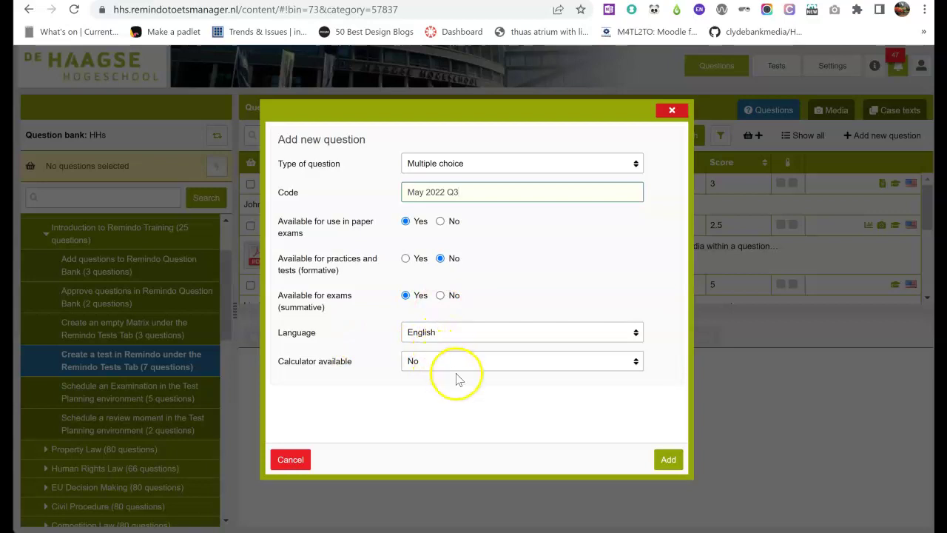
{"action": "left_click", "coordinate": [667, 462]}
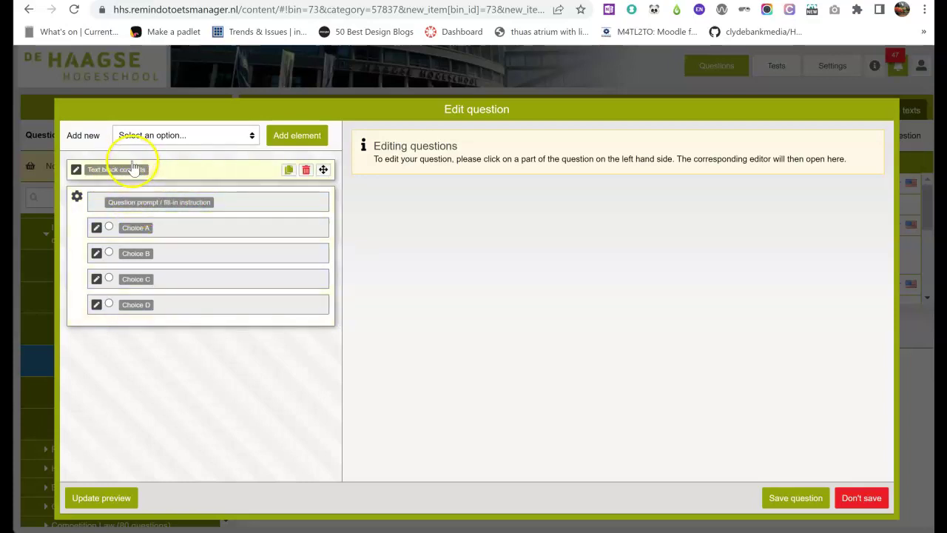
Step: Enter "How many people live in The Hague?" as the question prompt
{"action": "left_click", "coordinate": [157, 204]}
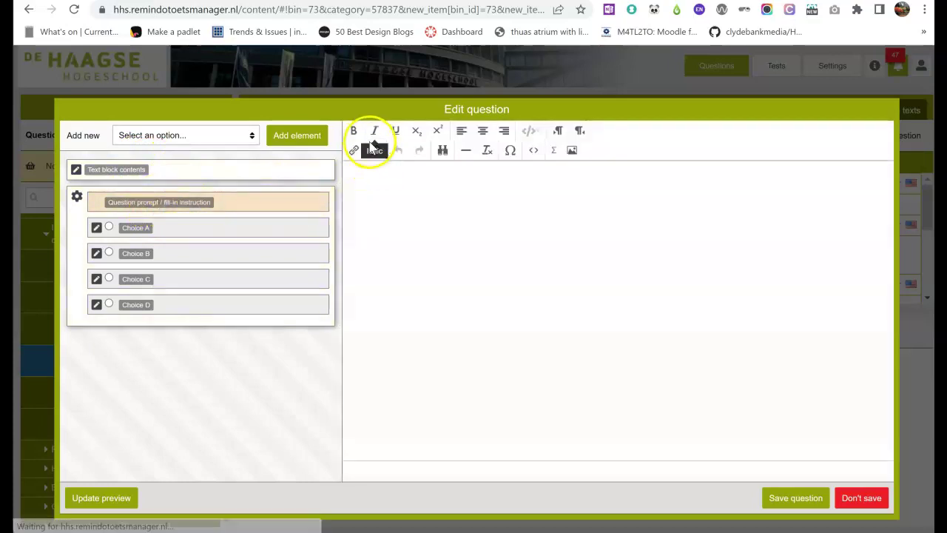
{"action": "left_click", "coordinate": [373, 196]}
{"action": "type", "text": "H"}
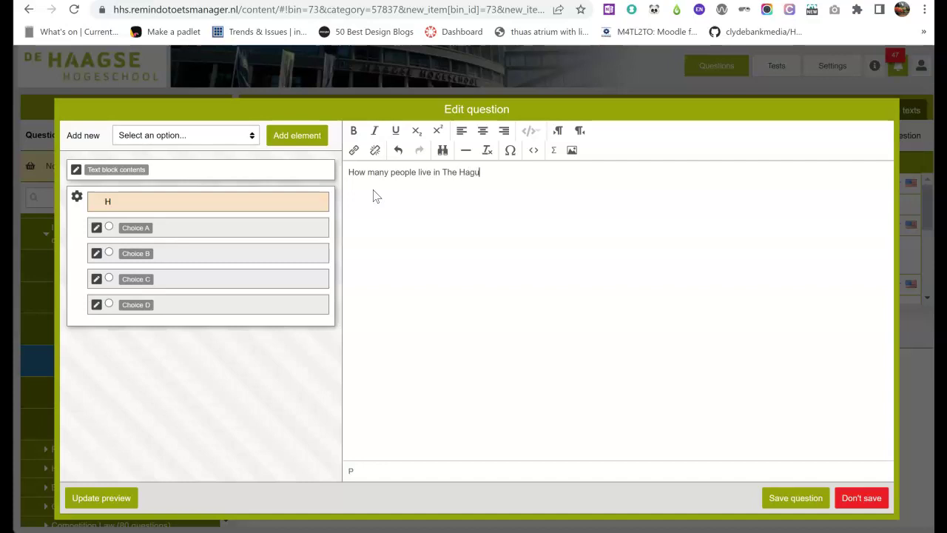
{"action": "left_click", "coordinate": [428, 170]}
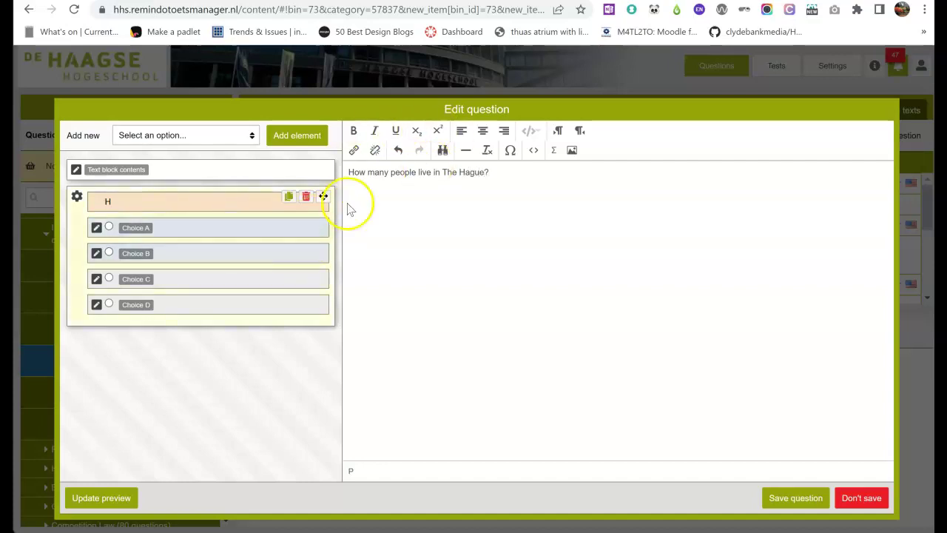
Step: Fill in choice A as 100,000 and choice B as 200,000
{"action": "left_click", "coordinate": [154, 226]}
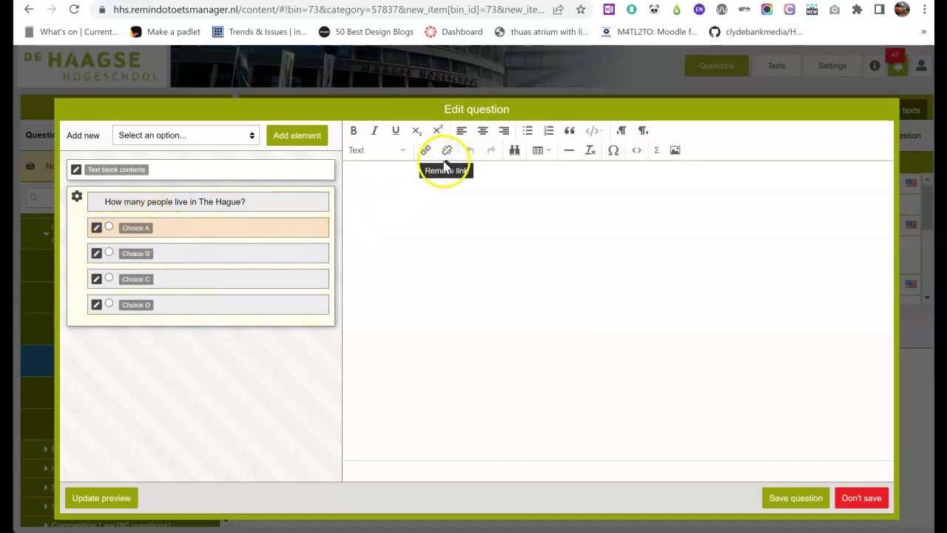
{"action": "left_click", "coordinate": [379, 186]}
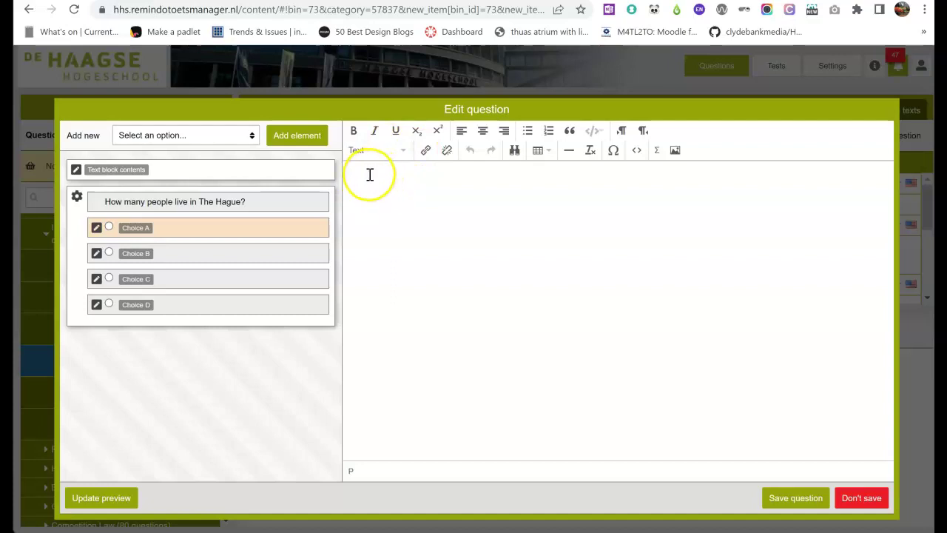
{"action": "type", "text": "100"}
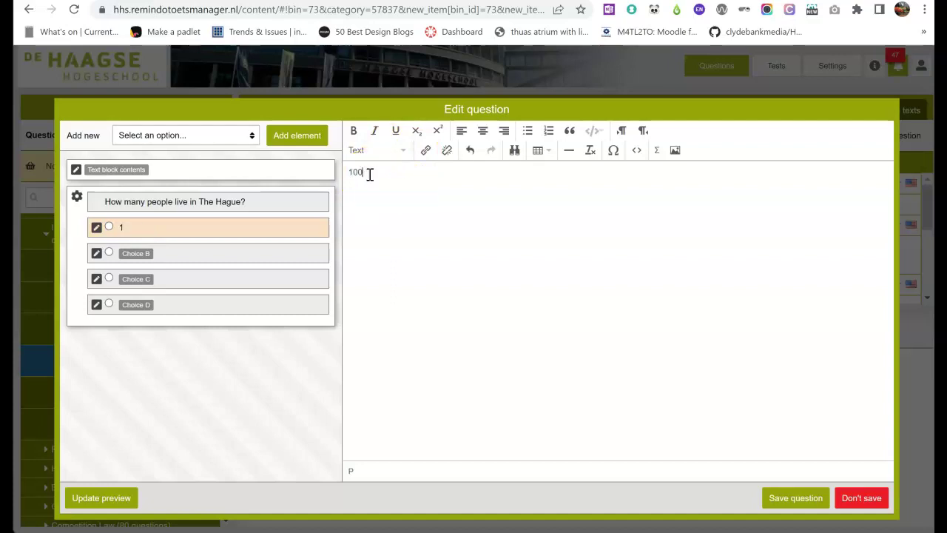
{"action": "type", "text": ",000"}
{"action": "left_click", "coordinate": [169, 258]}
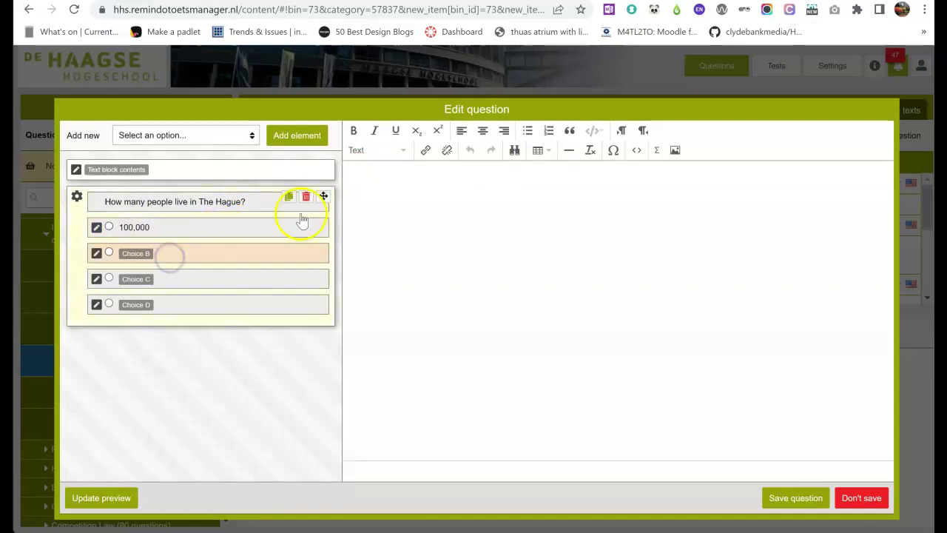
{"action": "left_click", "coordinate": [373, 167]}
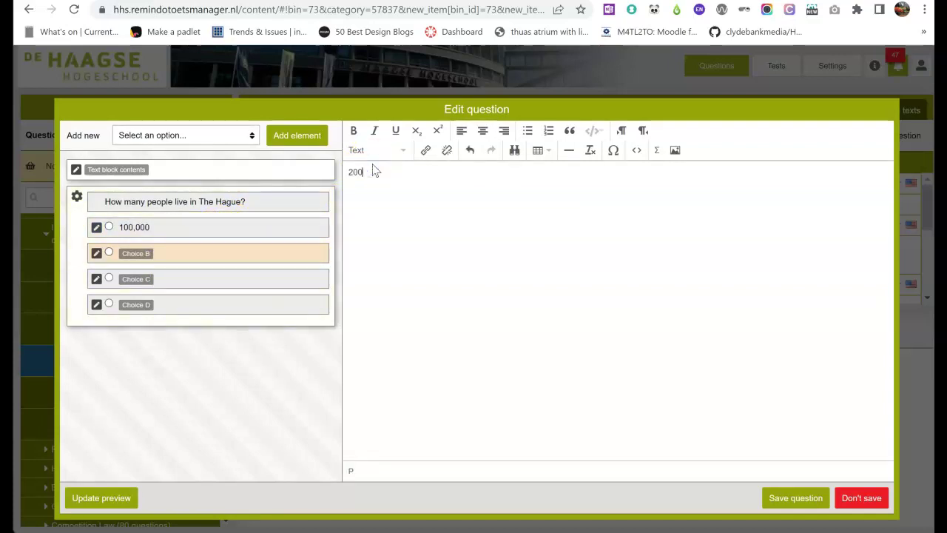
{"action": "type", "text": "200,000"}
{"action": "left_click", "coordinate": [221, 259]}
Step: Fill in choice C as 400,000 and choice D as 500,000
{"action": "left_click", "coordinate": [201, 281]}
{"action": "left_click", "coordinate": [360, 195]}
{"action": "left_click", "coordinate": [372, 185]}
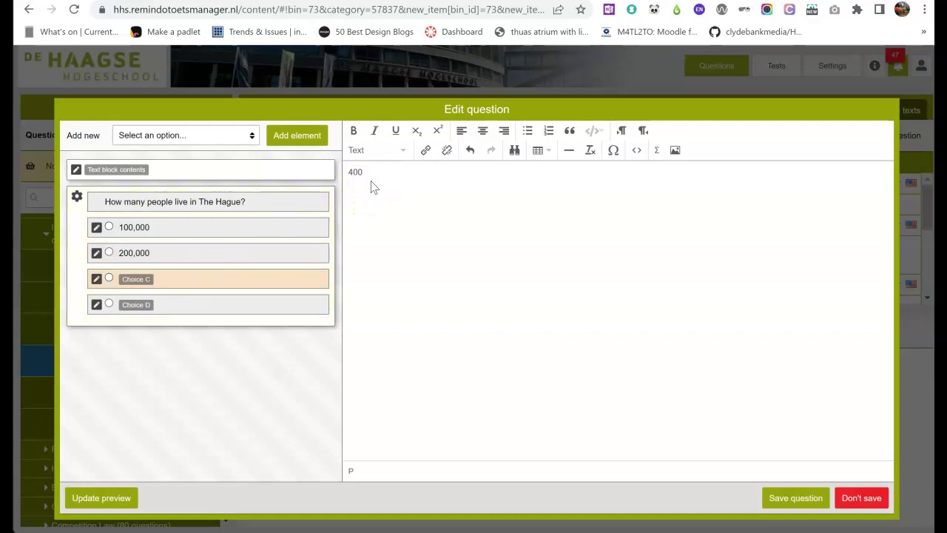
{"action": "type", "text": "400,000"}
{"action": "left_click", "coordinate": [176, 303]}
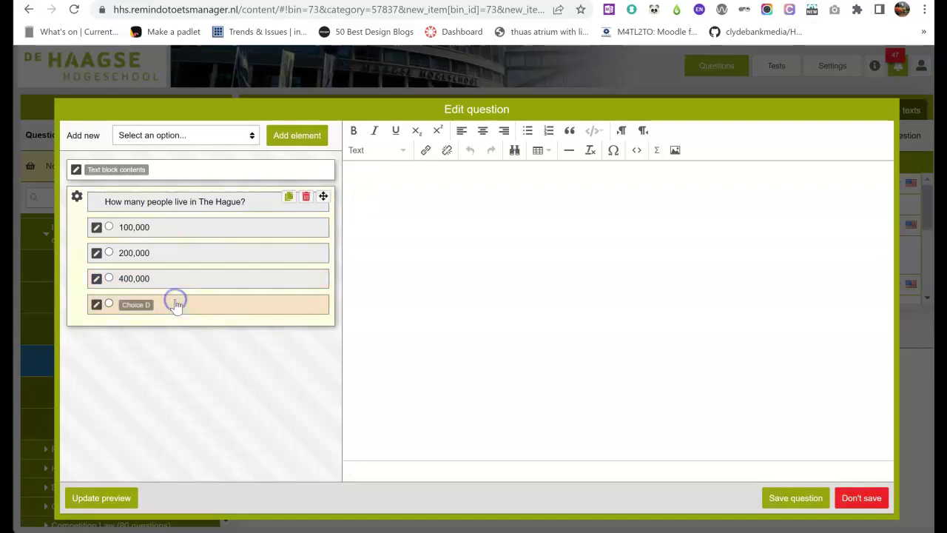
{"action": "left_click", "coordinate": [361, 174]}
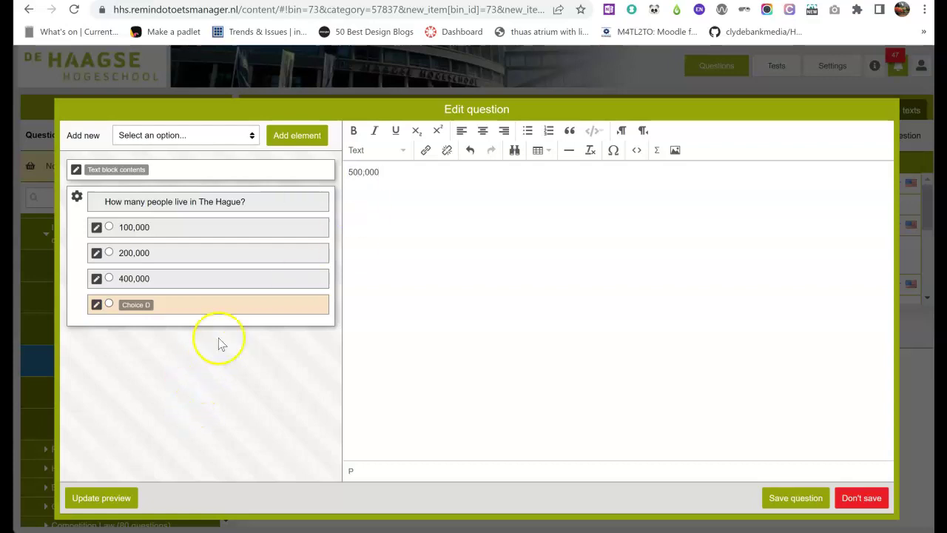
Step: Set the total score to 2.5 in the settings of the multiple choice block
{"action": "left_click", "coordinate": [77, 198]}
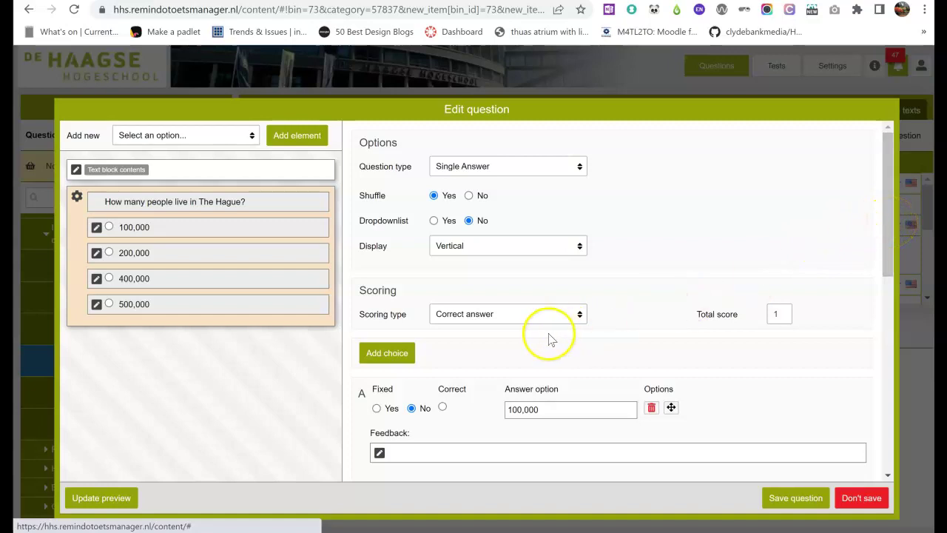
{"action": "left_click", "coordinate": [780, 318]}
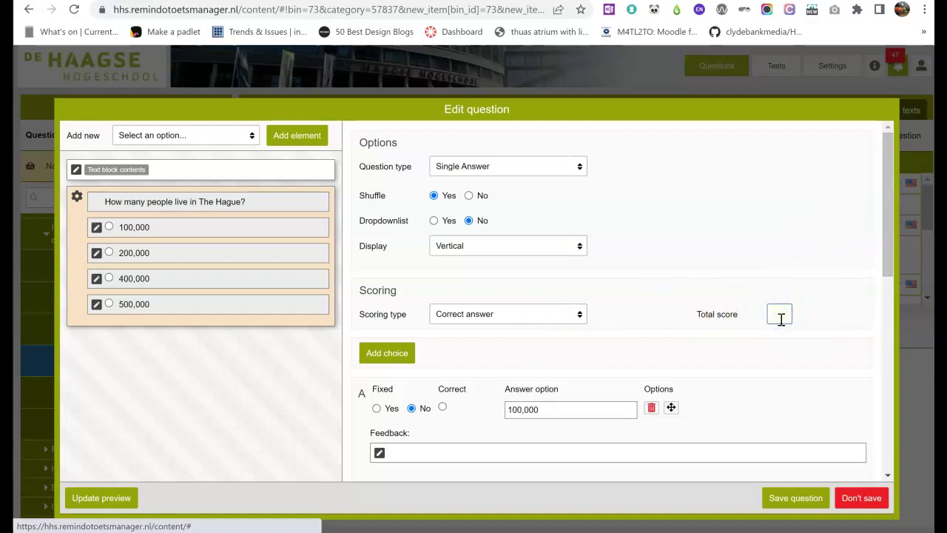
{"action": "left_click", "coordinate": [773, 258]}
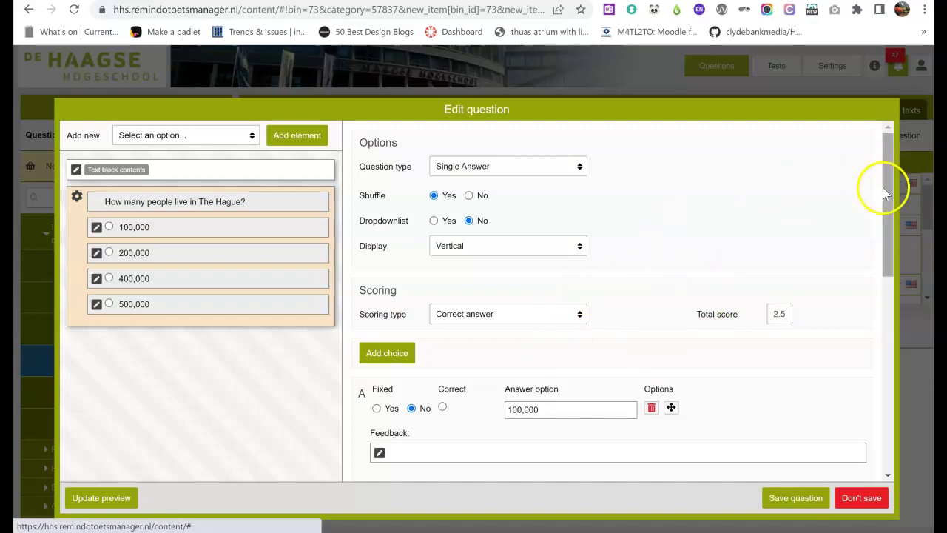
Step: Mark answer option C, 400,000, as the correct answer
{"action": "left_click_drag", "start_coordinate": [887, 190], "coordinate": [890, 203]}
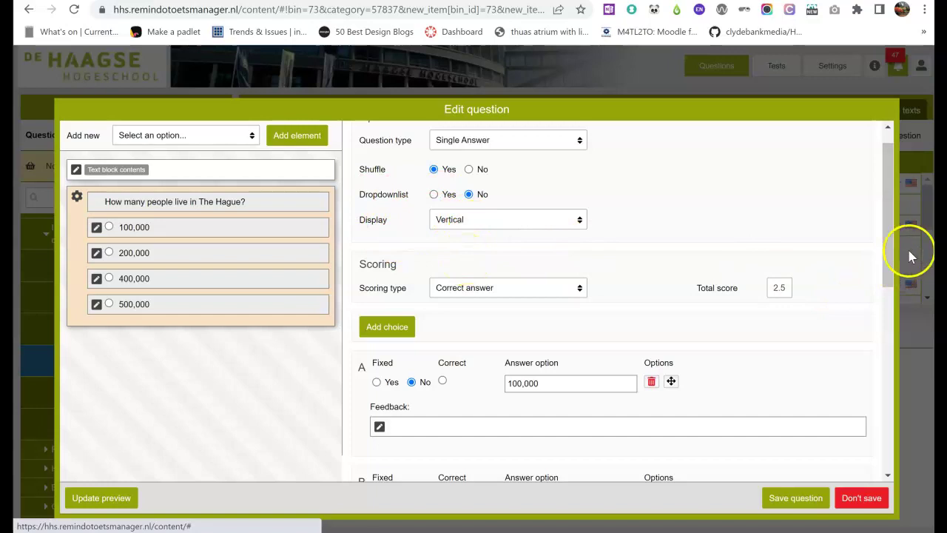
{"action": "left_click_drag", "start_coordinate": [888, 254], "coordinate": [887, 311]}
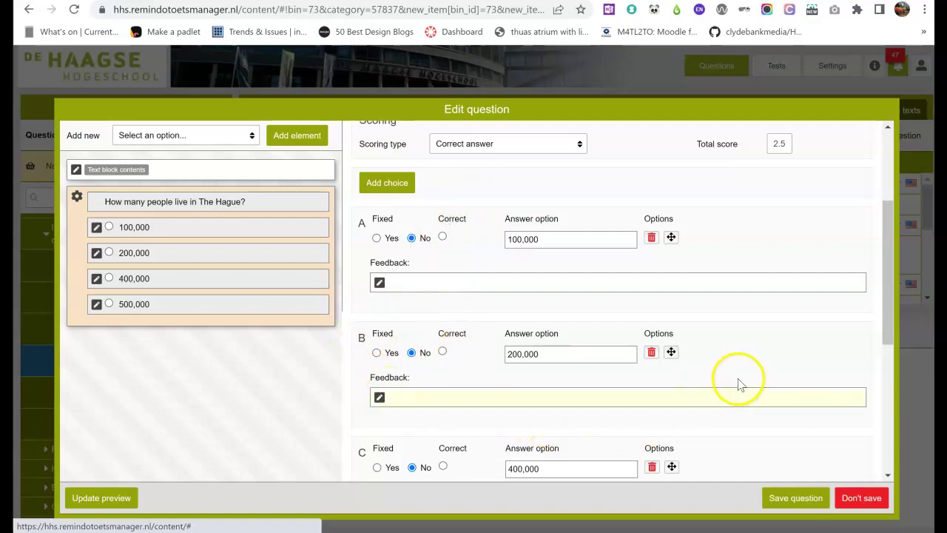
{"action": "left_click_drag", "start_coordinate": [891, 240], "coordinate": [892, 290]}
{"action": "left_click", "coordinate": [443, 334]}
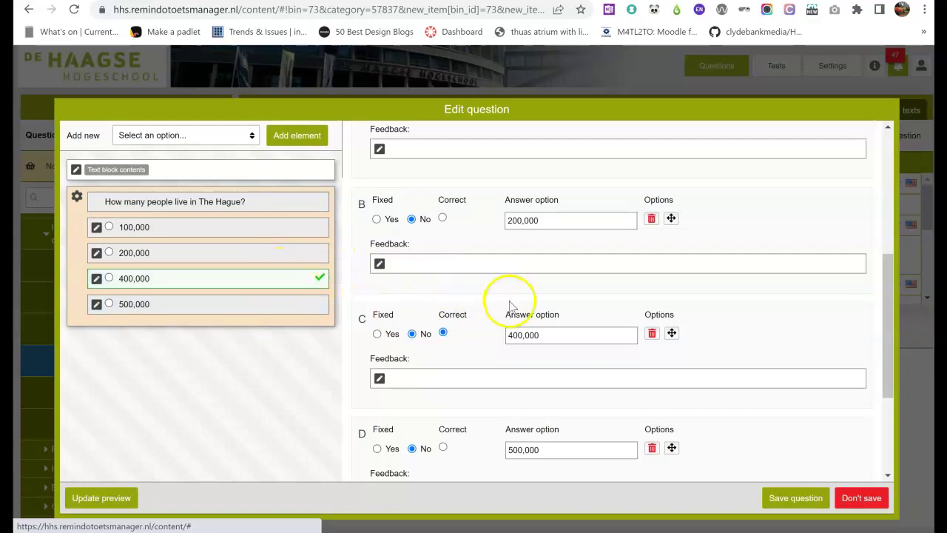
Step: Set the feedback for a completely correct answer to "This is correct because the last census showed 400,000 people in The Hague."
{"action": "left_click_drag", "start_coordinate": [887, 301], "coordinate": [868, 416]}
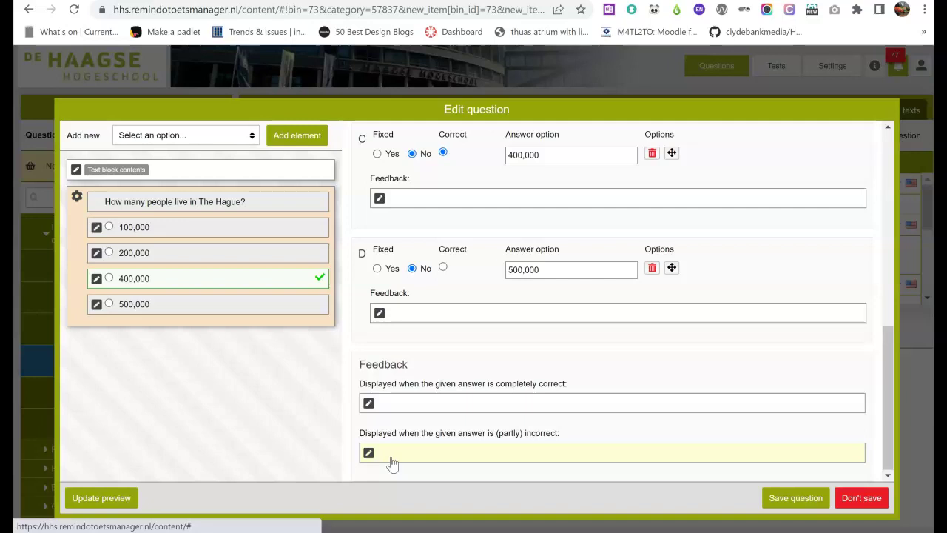
{"action": "left_click", "coordinate": [390, 402]}
{"action": "left_click", "coordinate": [481, 400]}
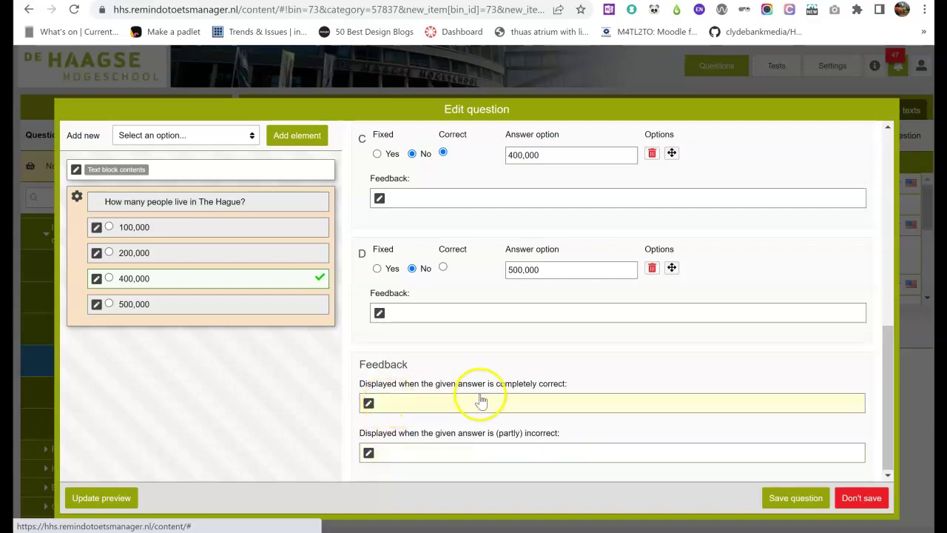
{"action": "left_click", "coordinate": [405, 404]}
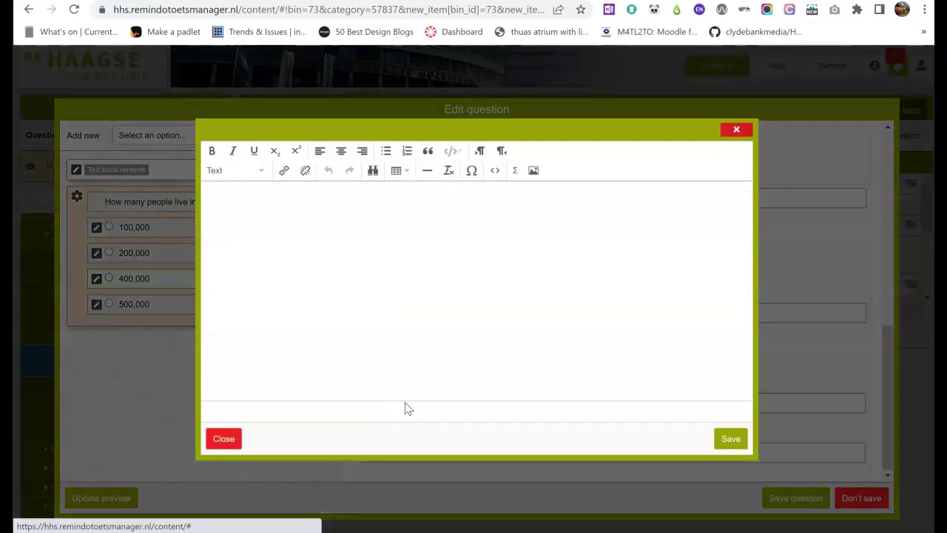
{"action": "left_click", "coordinate": [233, 204]}
{"action": "type", "text": "This is corr"}
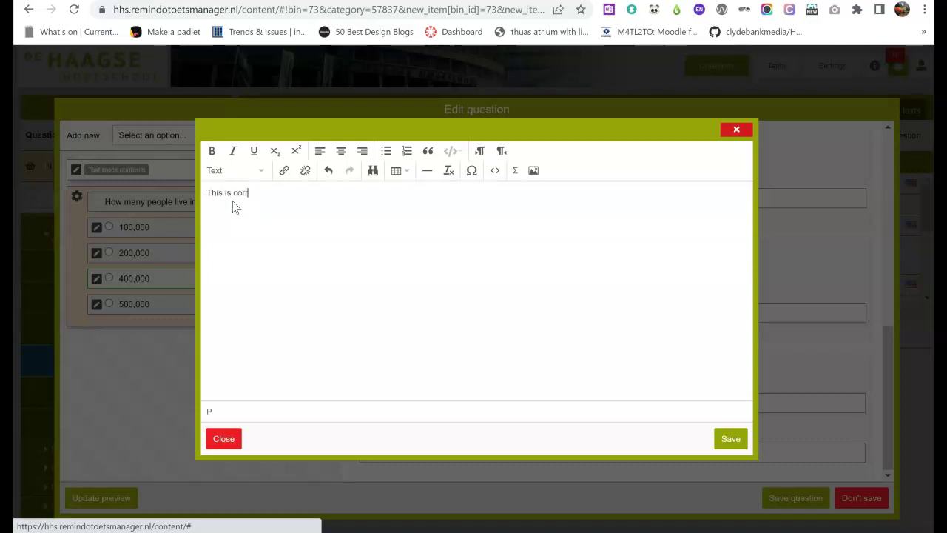
{"action": "type", "text": "ect because the last census show"}
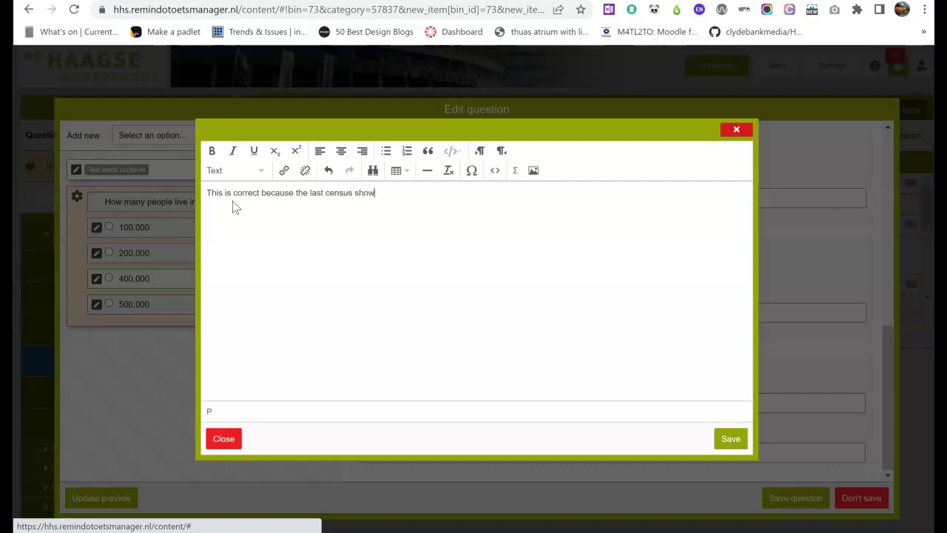
{"action": "type", "text": "ed 400,000 people in The Hague."}
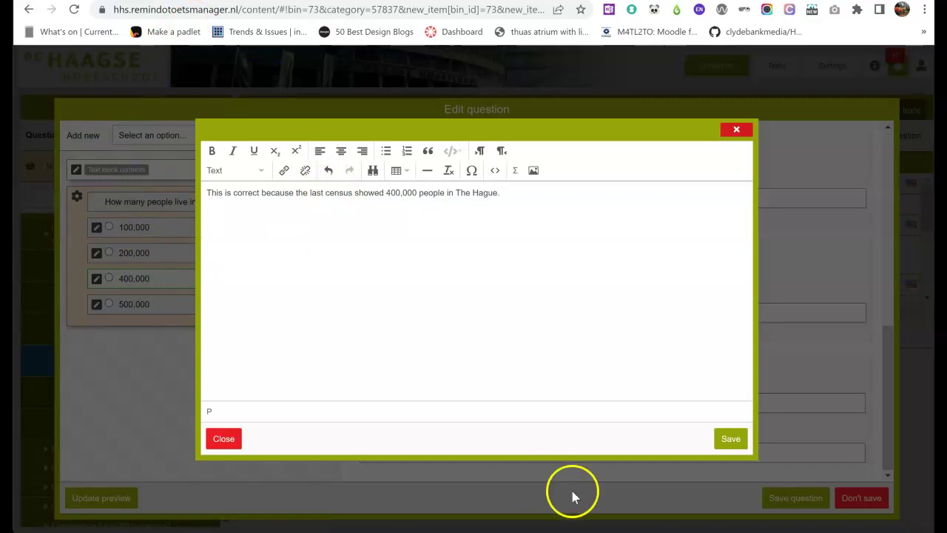
{"action": "left_click", "coordinate": [727, 439]}
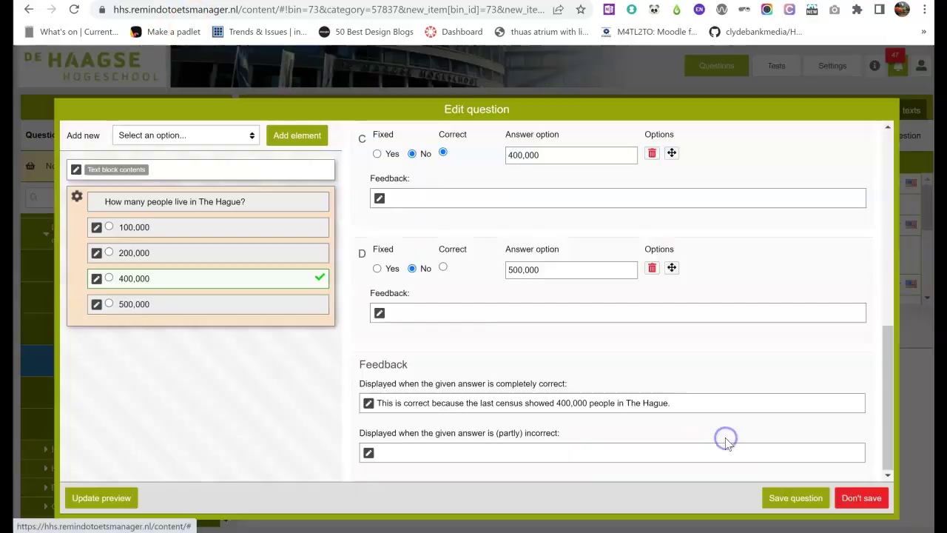
Step: Set the (partly) incorrect answer feedback to "200,000 and 300,000 and 100,000 are not the total amount of inhabitants according to the most recent census."
{"action": "left_click", "coordinate": [393, 452]}
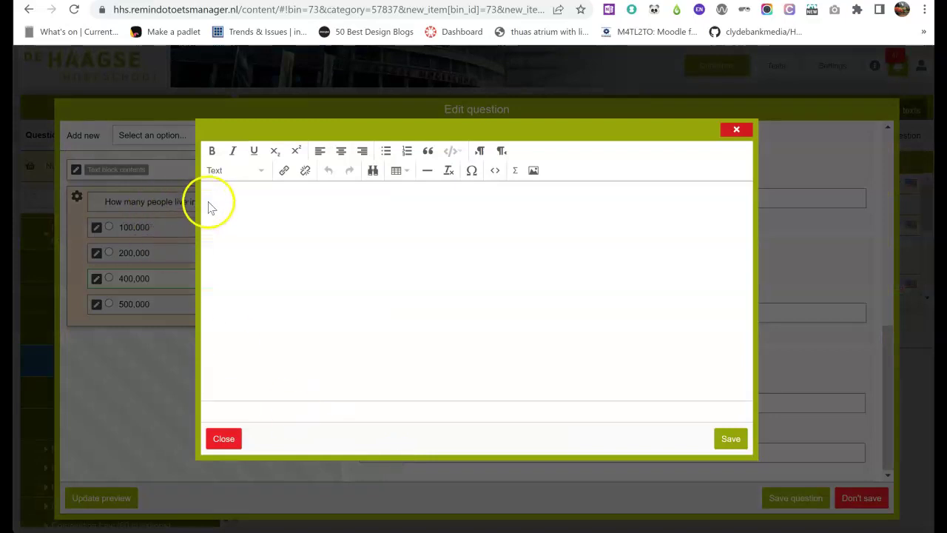
{"action": "left_click", "coordinate": [222, 191]}
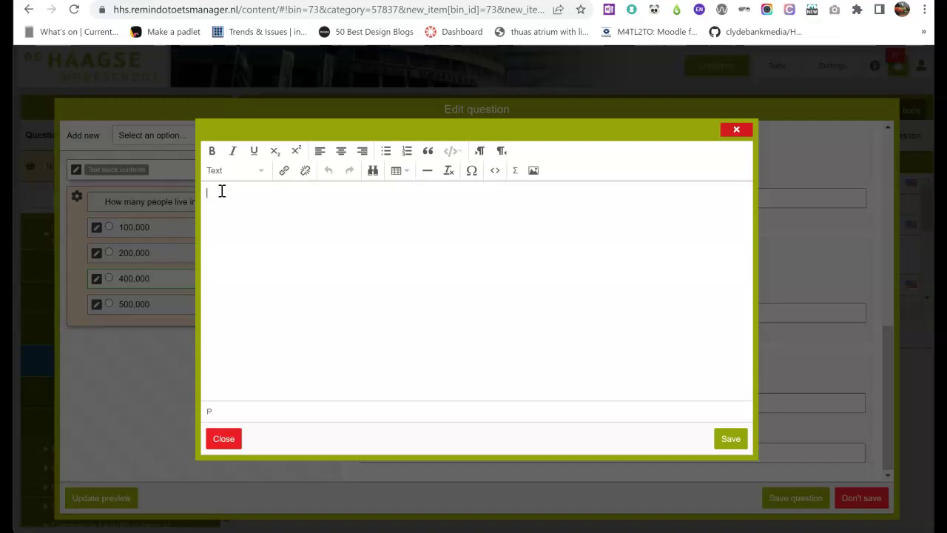
{"action": "type", "text": "00,000 and 300,000 and 100,000 are not the total a"}
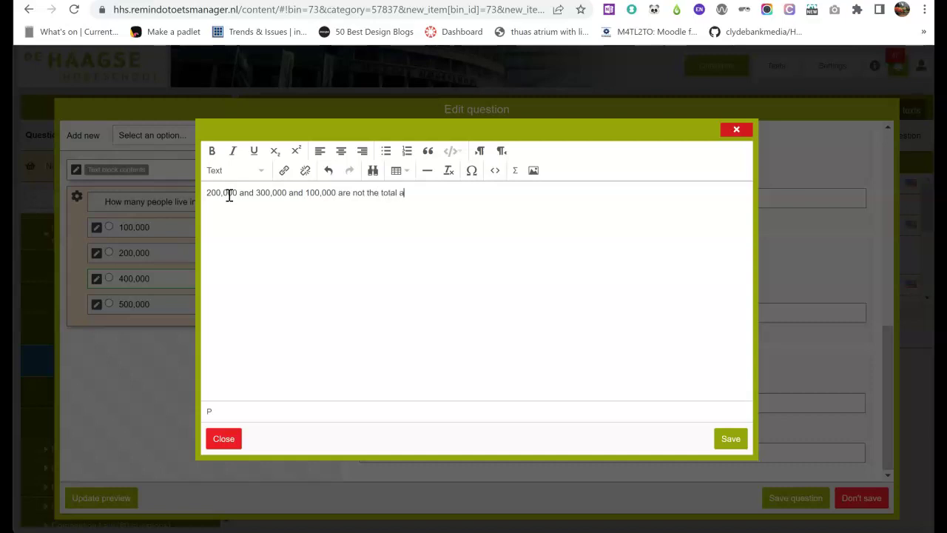
{"action": "type", "text": "mount of inhabitants according to the most recent census."}
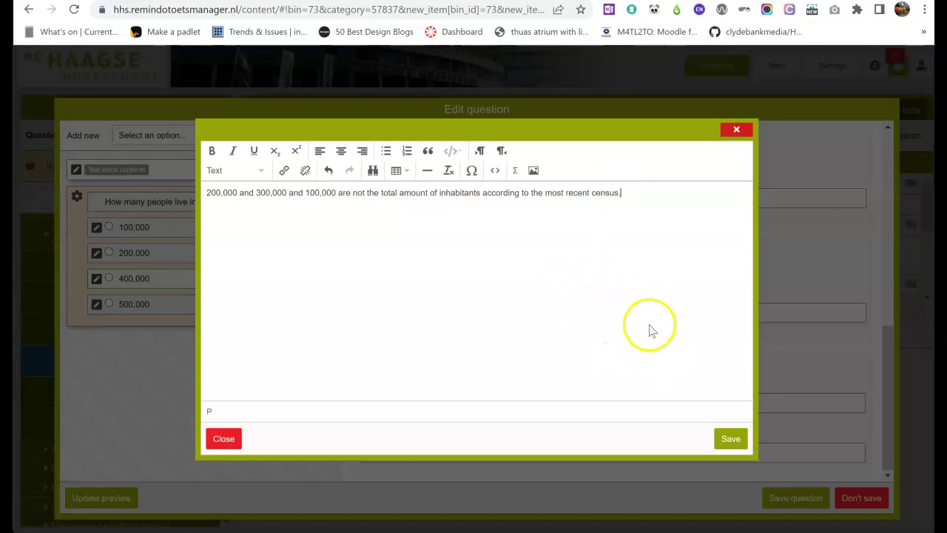
{"action": "left_click", "coordinate": [731, 440]}
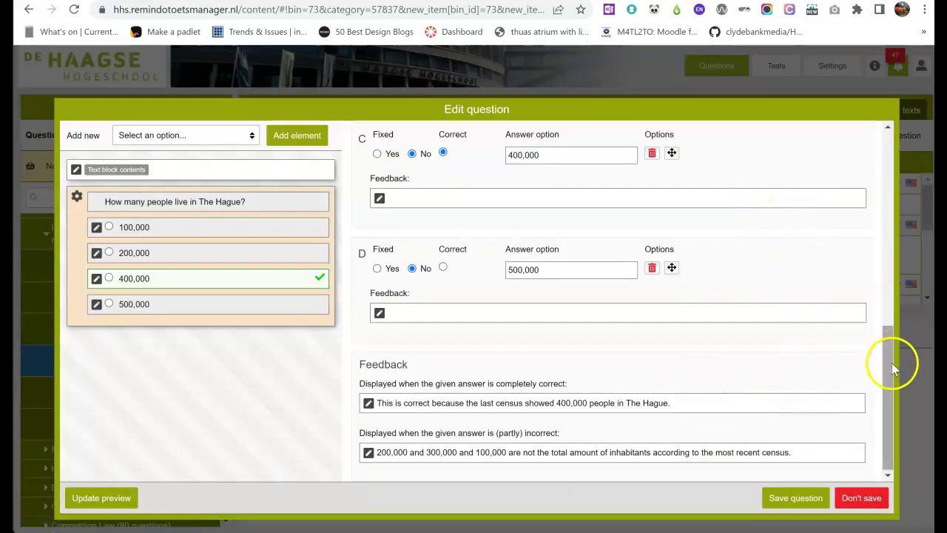
Step: Review the answer options and feedback, and save the question without a comment
{"action": "left_click_drag", "start_coordinate": [891, 364], "coordinate": [886, 330]}
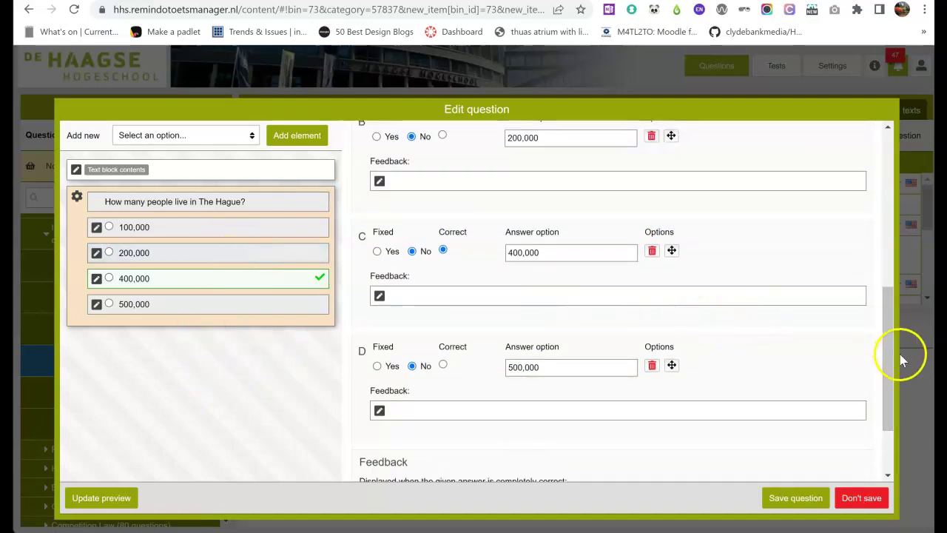
{"action": "left_click_drag", "start_coordinate": [887, 374], "coordinate": [869, 460]}
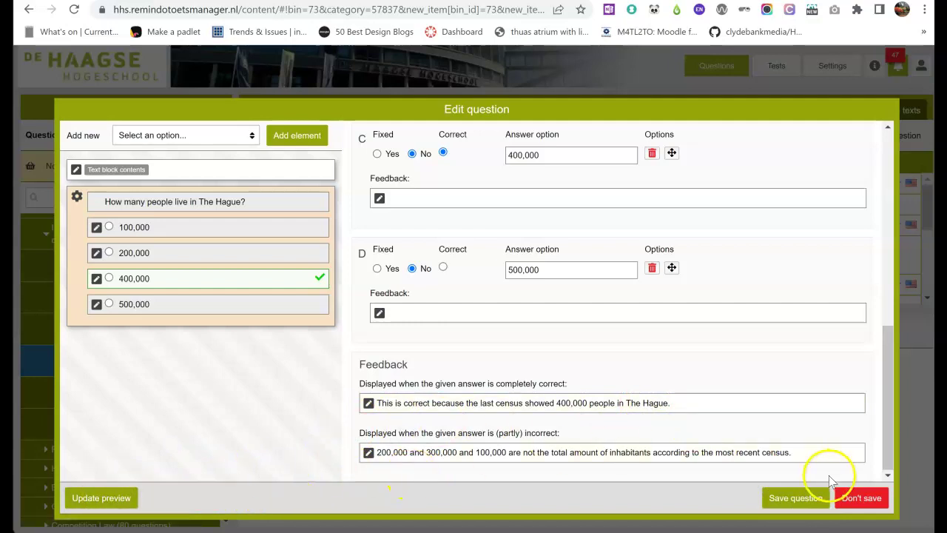
{"action": "left_click", "coordinate": [814, 498]}
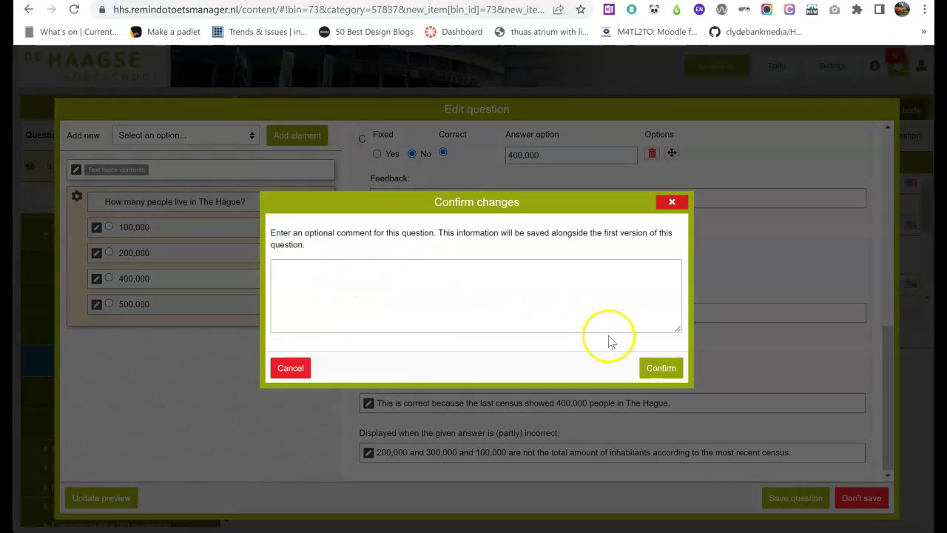
{"action": "left_click", "coordinate": [651, 370]}
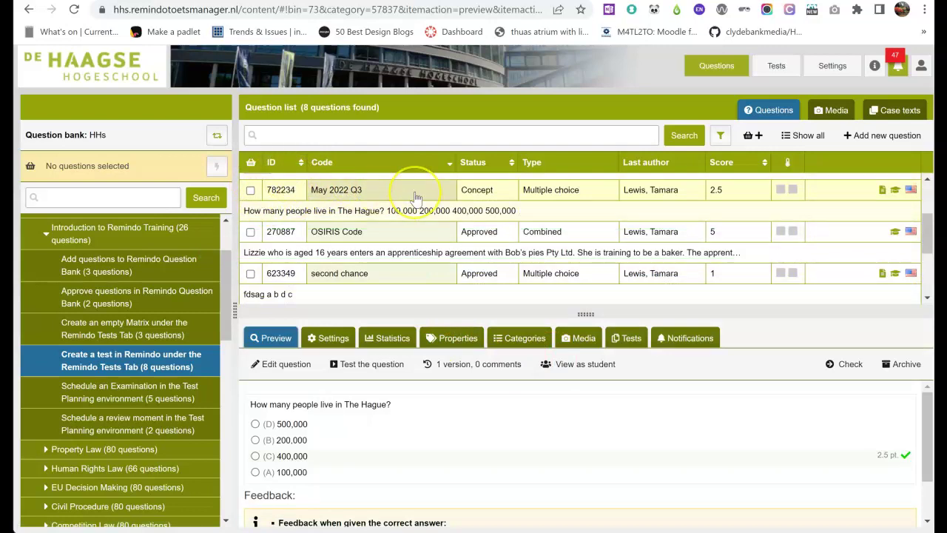
Step: Check the preview of question May 2022 Q3 and the categories it is assigned to
{"action": "left_click_drag", "start_coordinate": [929, 425], "coordinate": [928, 399]}
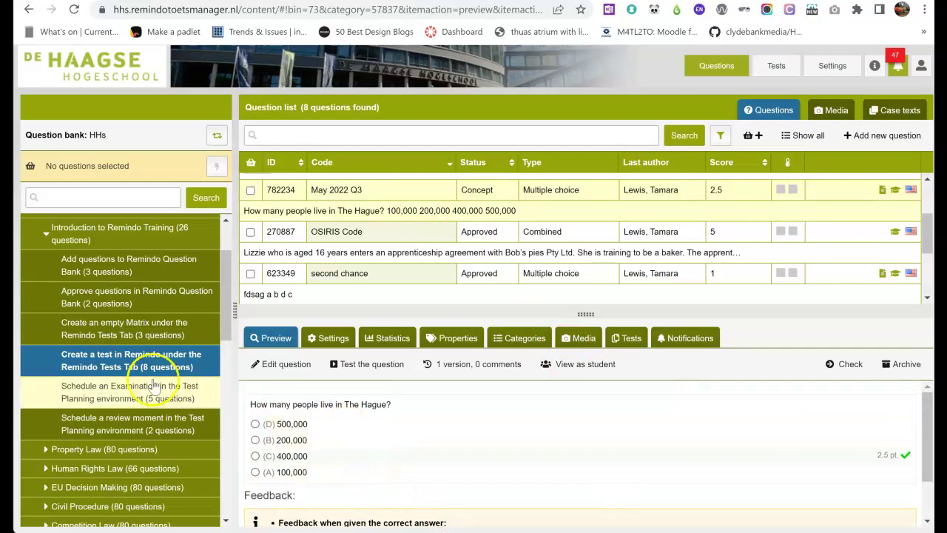
{"action": "left_click", "coordinate": [103, 366]}
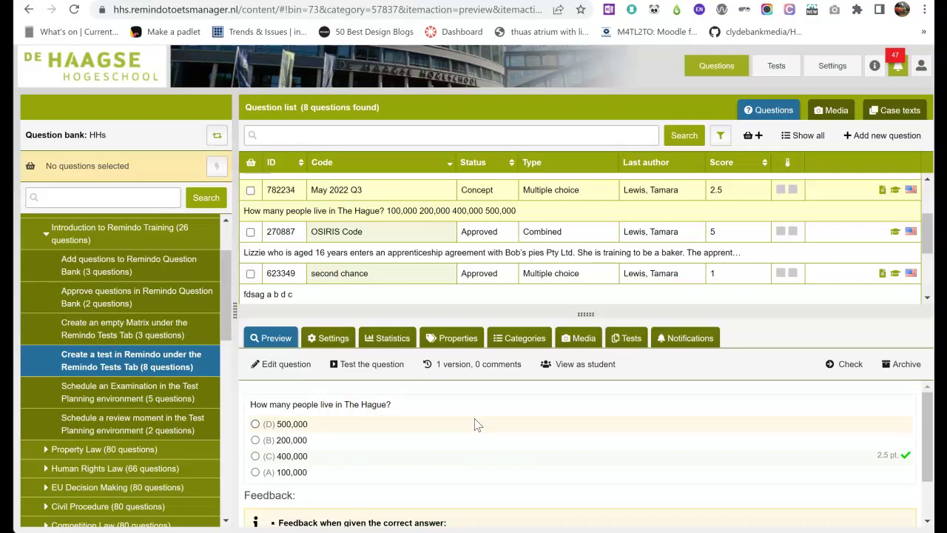
{"action": "left_click", "coordinate": [498, 343]}
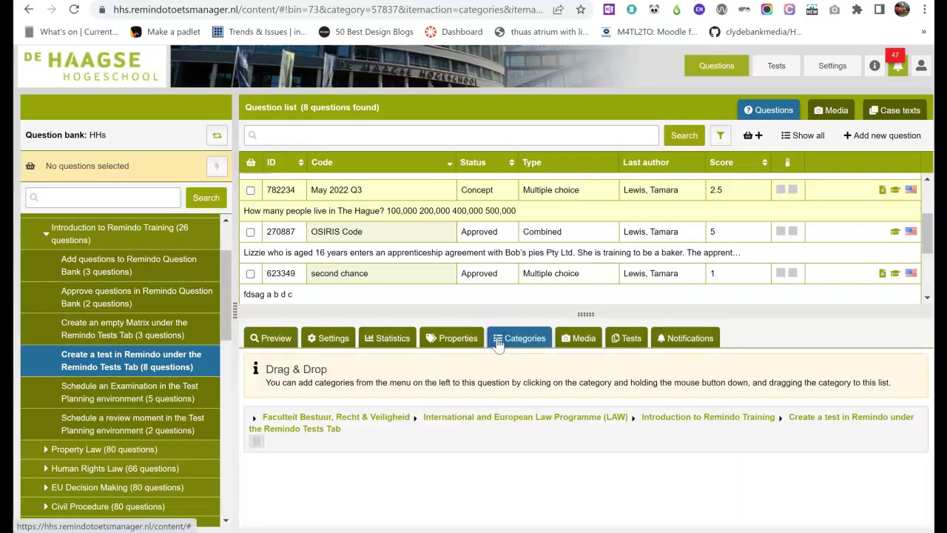
Step: Add the Bloom's Taxonomy property with the value "Remembering - Onthouden" to question May 2022 Q3
{"action": "left_click", "coordinate": [452, 336]}
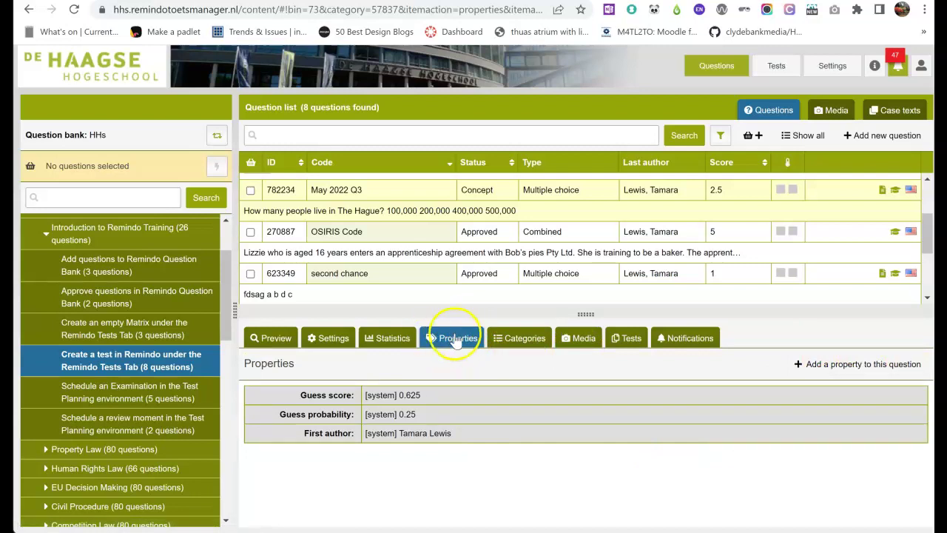
{"action": "left_click", "coordinate": [863, 366]}
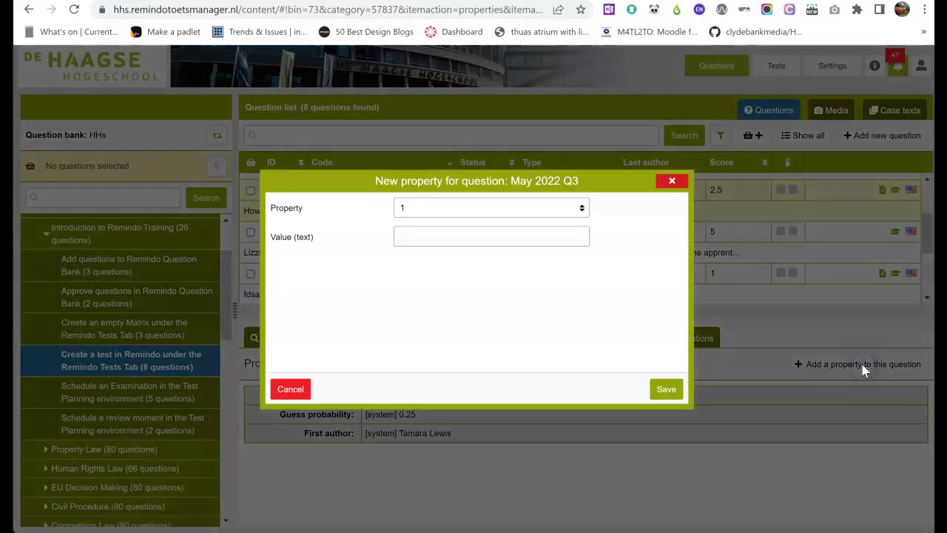
{"action": "left_click", "coordinate": [581, 208]}
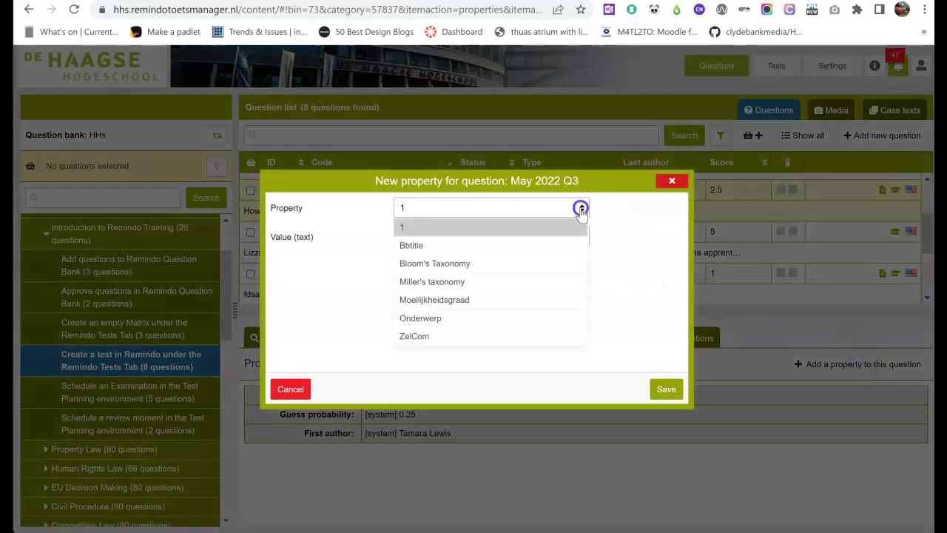
{"action": "left_click", "coordinate": [440, 271]}
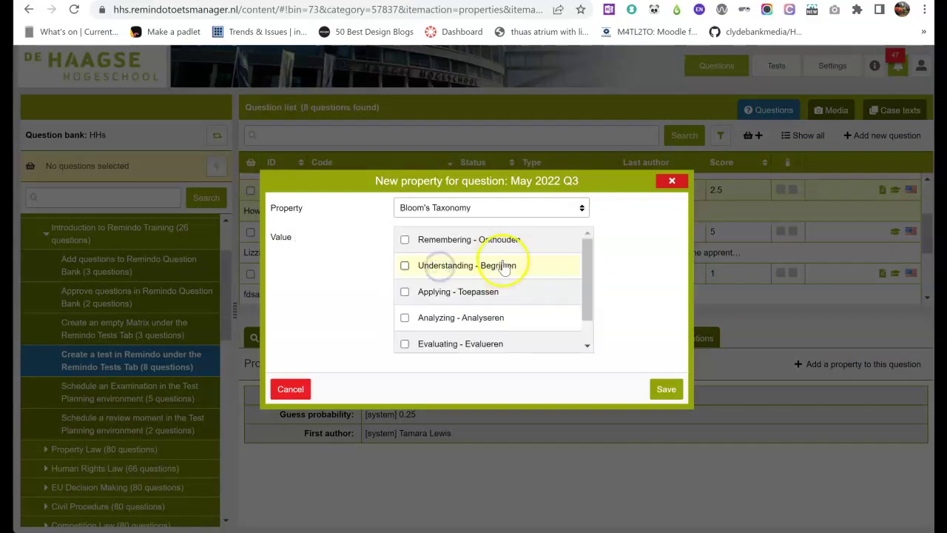
{"action": "mouse_move", "coordinate": [585, 258]}
{"action": "left_mouse_down"}
{"action": "mouse_move", "coordinate": [586, 277]}
{"action": "mouse_move", "coordinate": [582, 254]}
{"action": "left_mouse_up"}
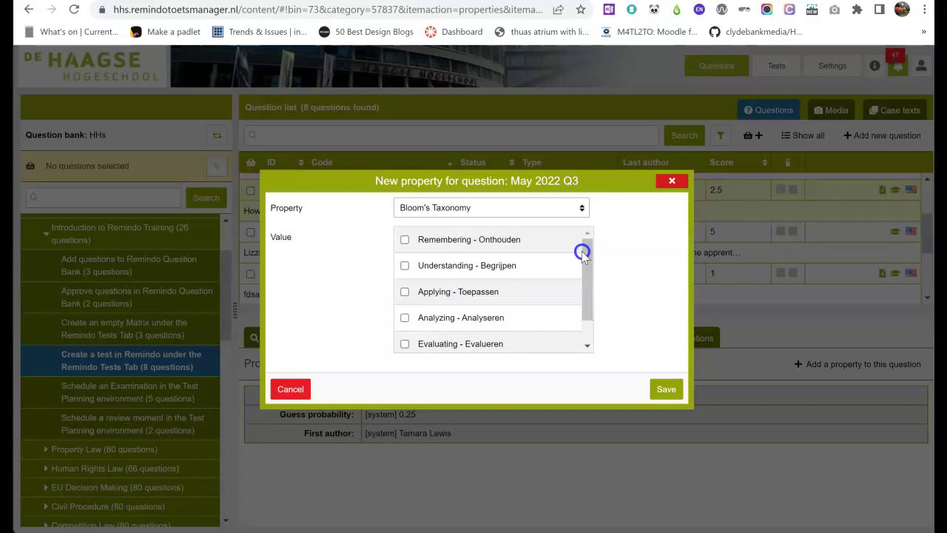
{"action": "left_click", "coordinate": [425, 244]}
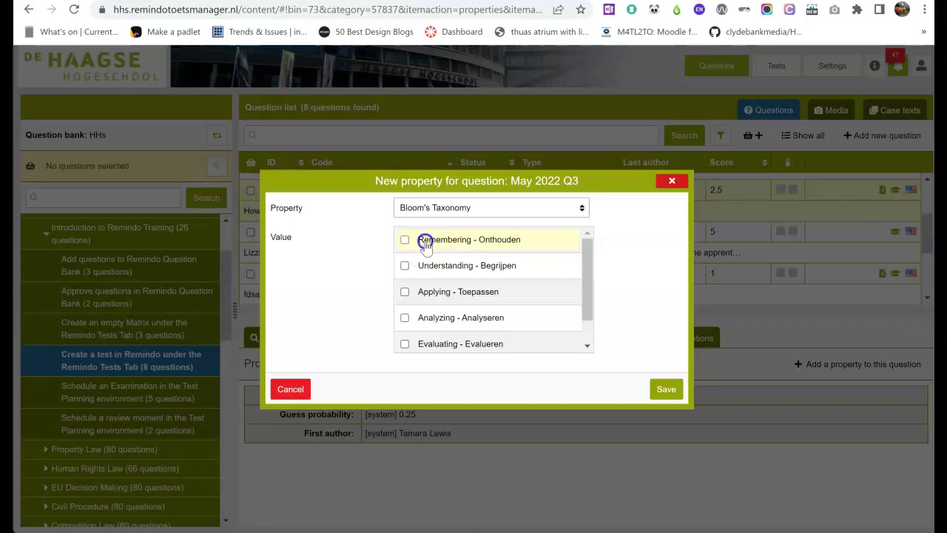
{"action": "left_click", "coordinate": [665, 389]}
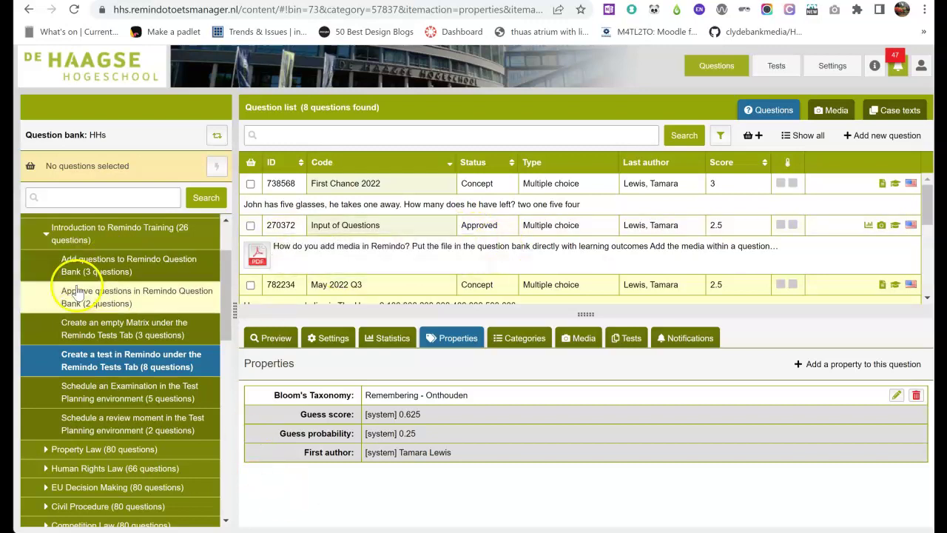
Step: Add a new multiple choice question without a code to the category "Create an empty Matrix under the Remindo Tests Tab"
{"action": "left_click", "coordinate": [68, 334]}
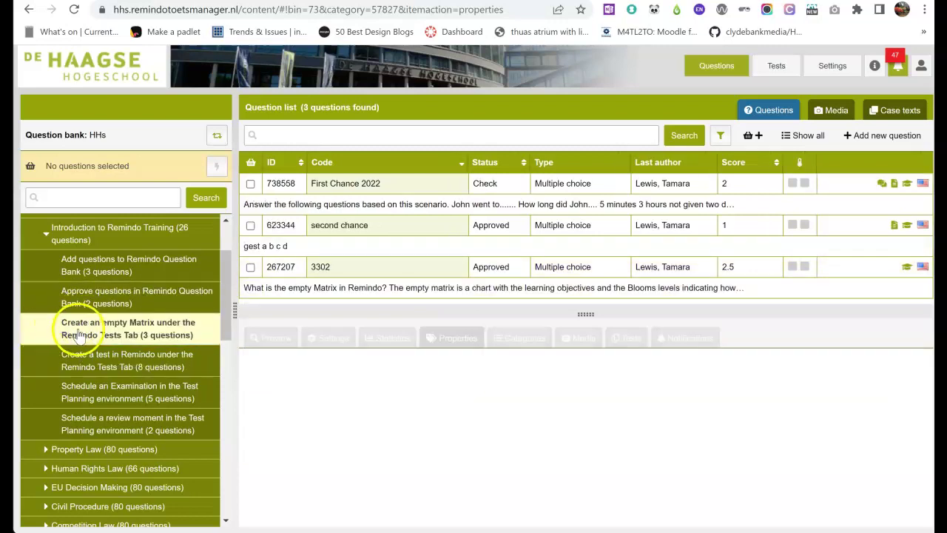
{"action": "left_click", "coordinate": [899, 136]}
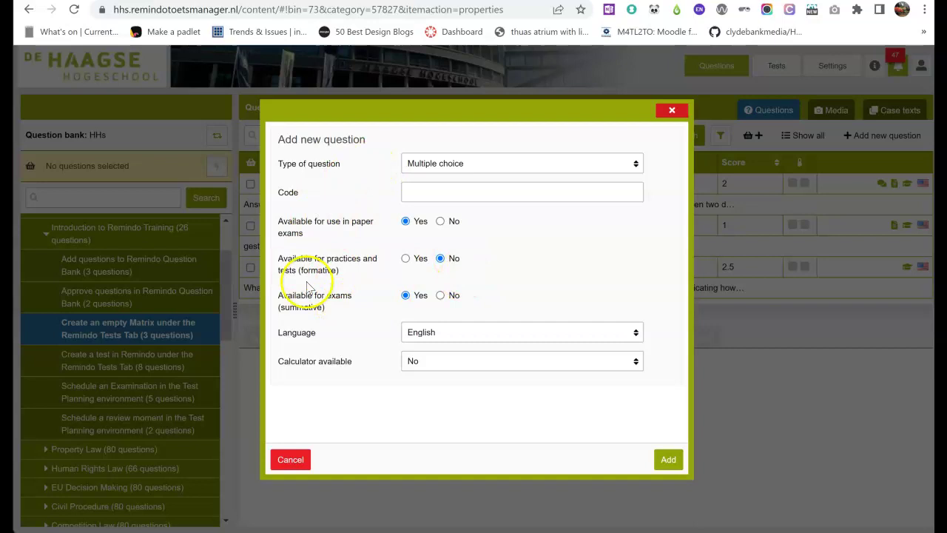
{"action": "left_click", "coordinate": [668, 459]}
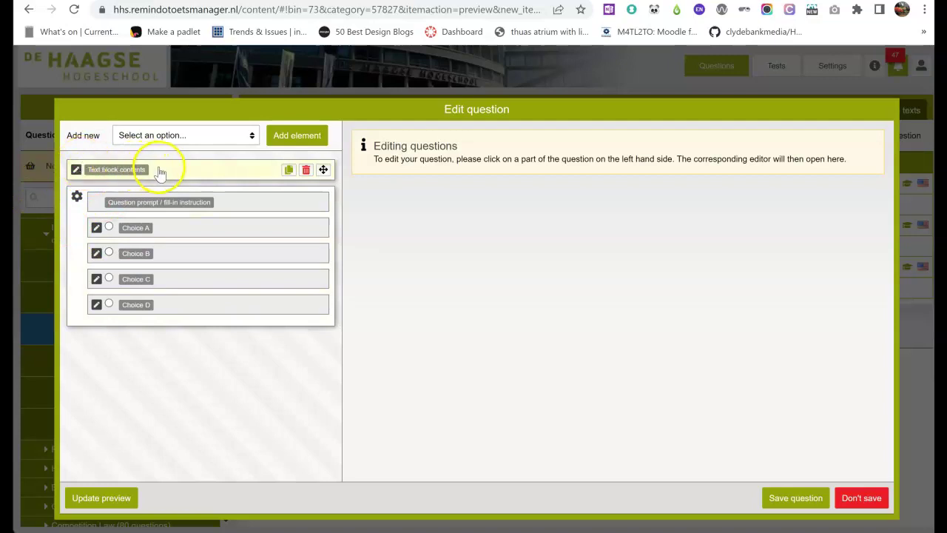
Step: Look through the new question's text block and the multiple choice block's scoring, answer option and feedback settings
{"action": "left_click", "coordinate": [200, 172]}
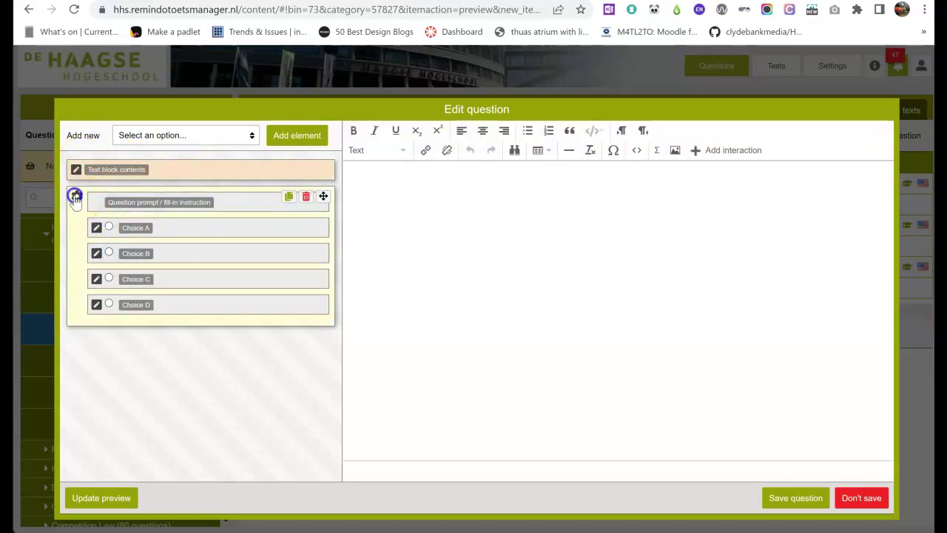
{"action": "left_click", "coordinate": [76, 197]}
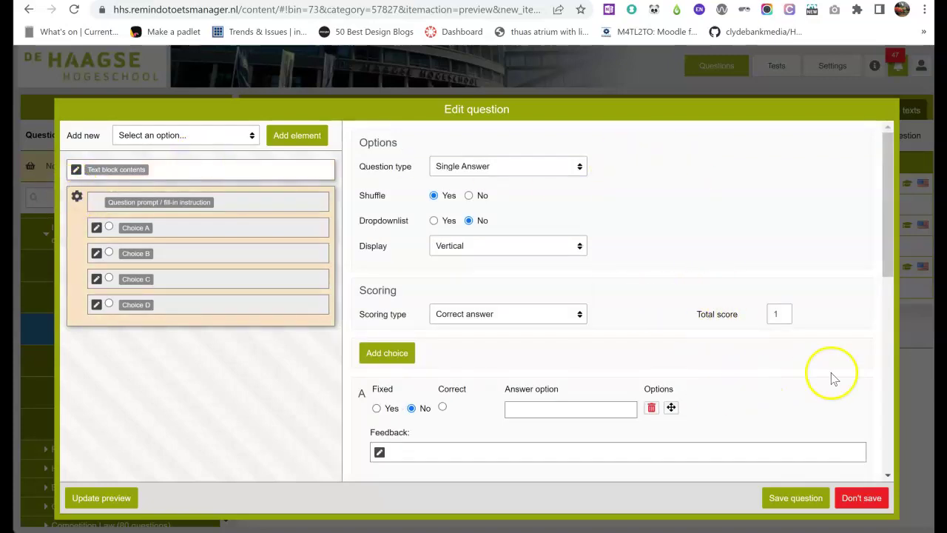
{"action": "left_click_drag", "start_coordinate": [889, 213], "coordinate": [884, 296]}
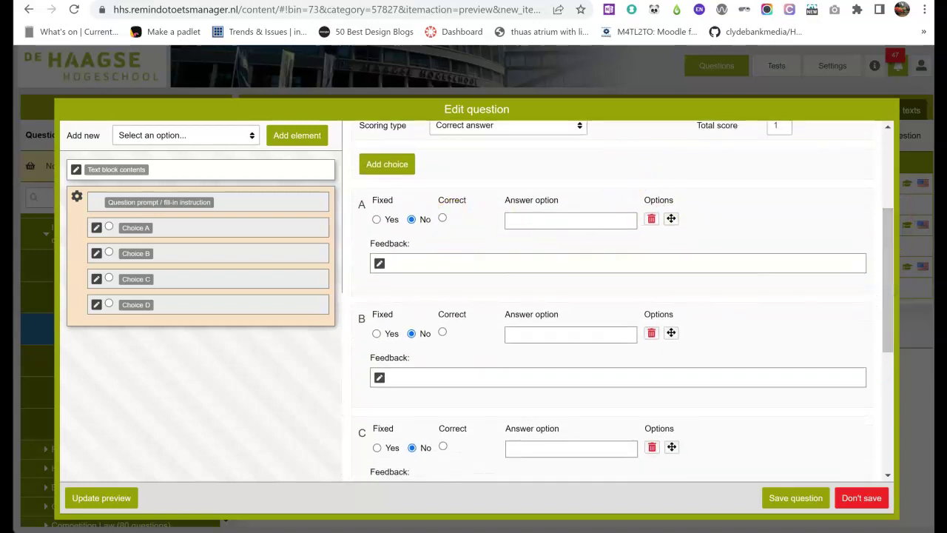
{"action": "left_click_drag", "start_coordinate": [890, 260], "coordinate": [893, 419]}
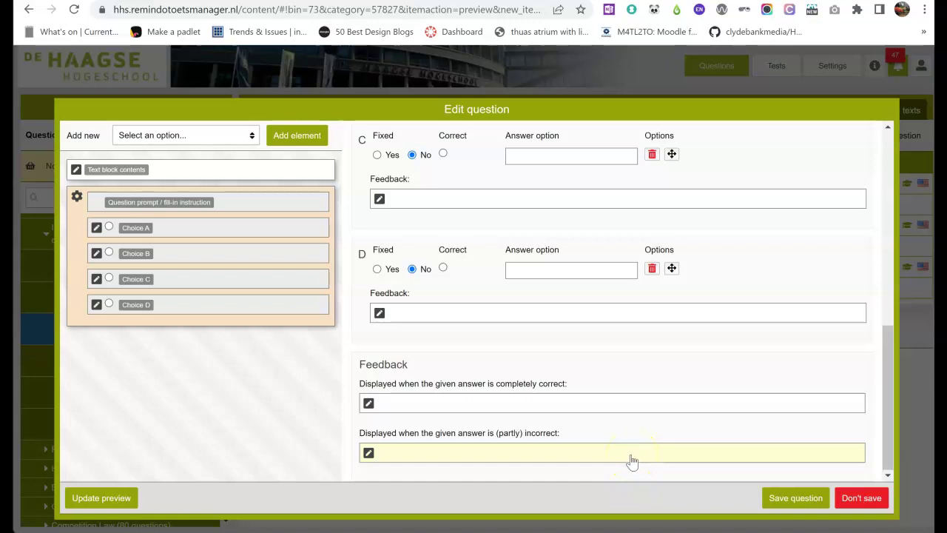
{"action": "left_click", "coordinate": [604, 402]}
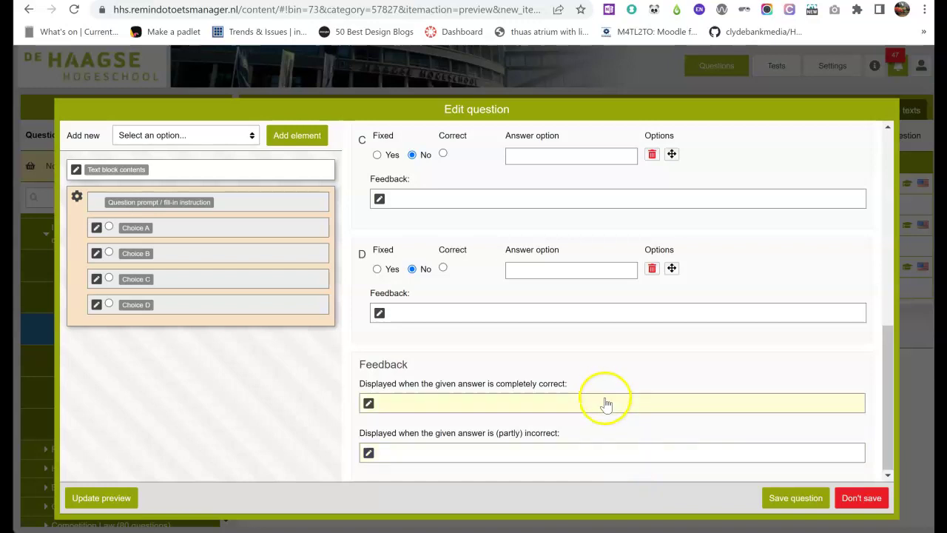